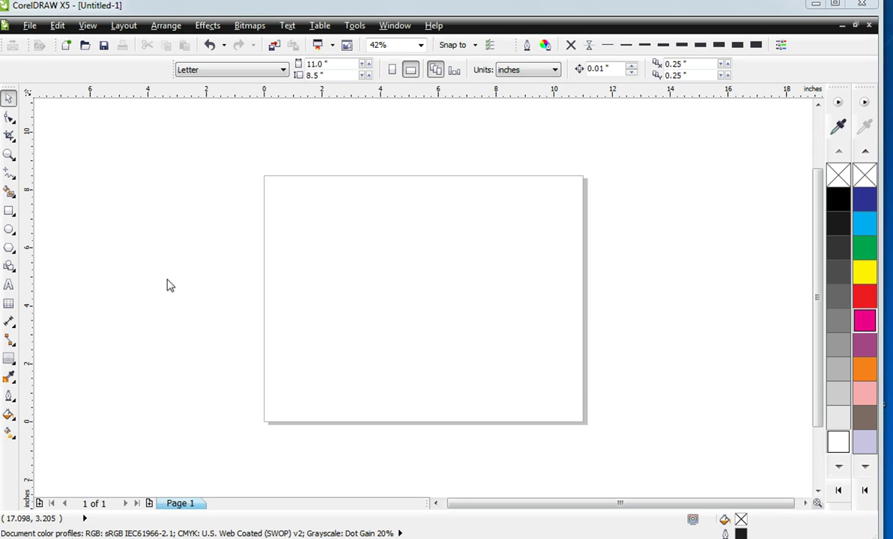
Type T-SHIRTS as Arial artistic text near the page top and enlarge it across the page.
left_click(9, 286)
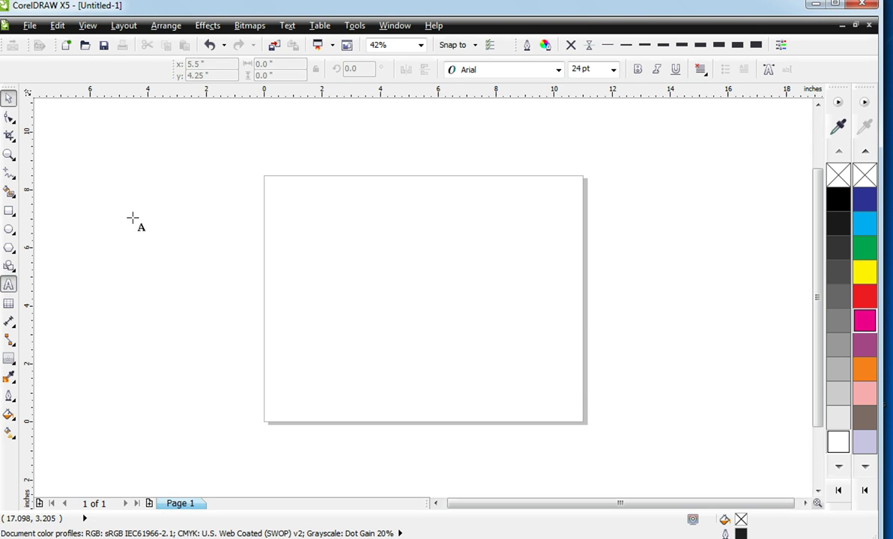
left_click(277, 248)
type("-Shirts")
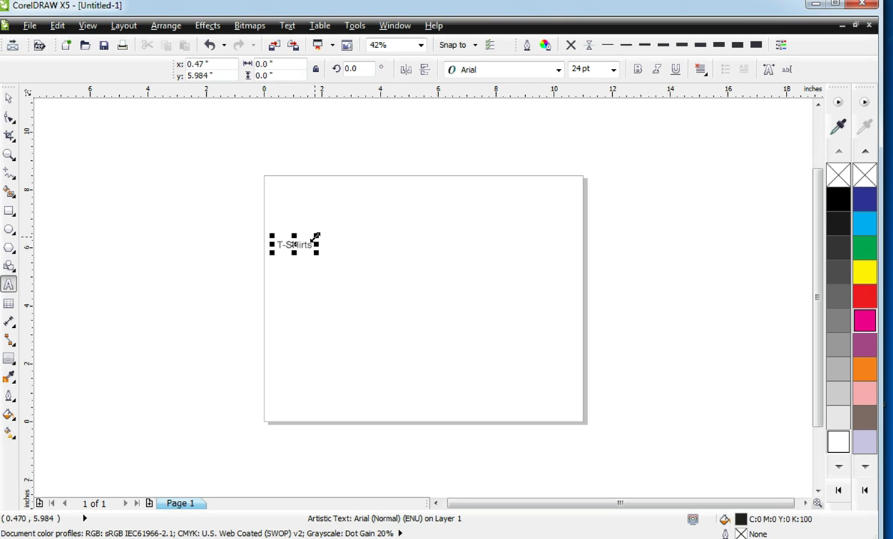
left_click_drag(316, 237, 518, 150)
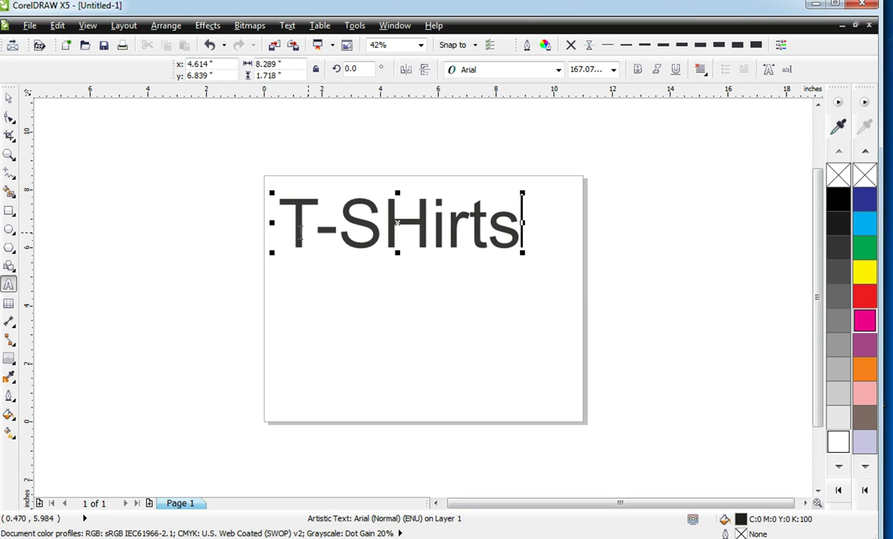
Convert the title's letters to UPPERCASE with Change Case.
left_click_drag(277, 225, 515, 237)
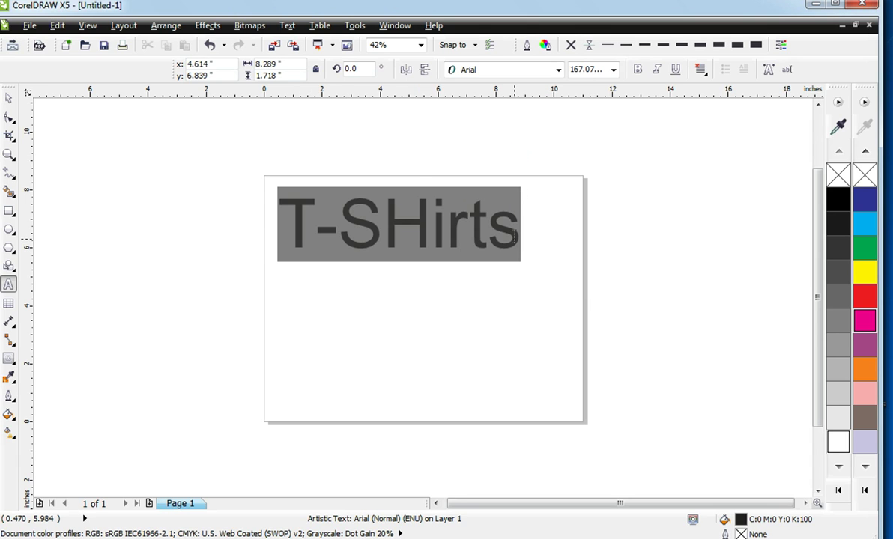
right_click(480, 237)
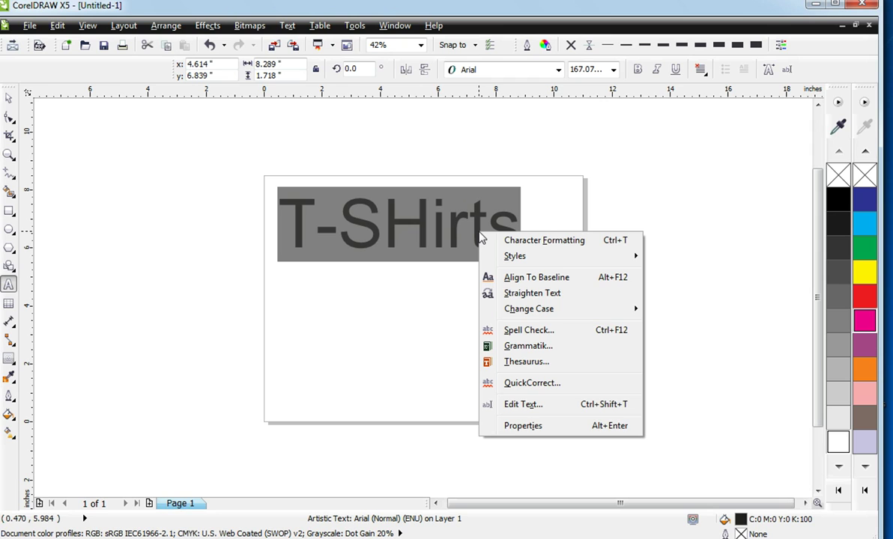
mouse_move(520, 313)
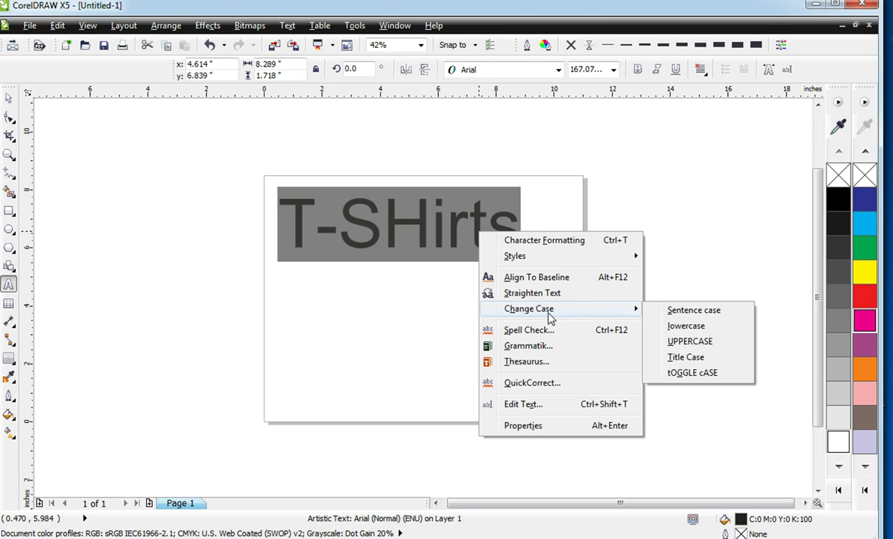
left_click(689, 342)
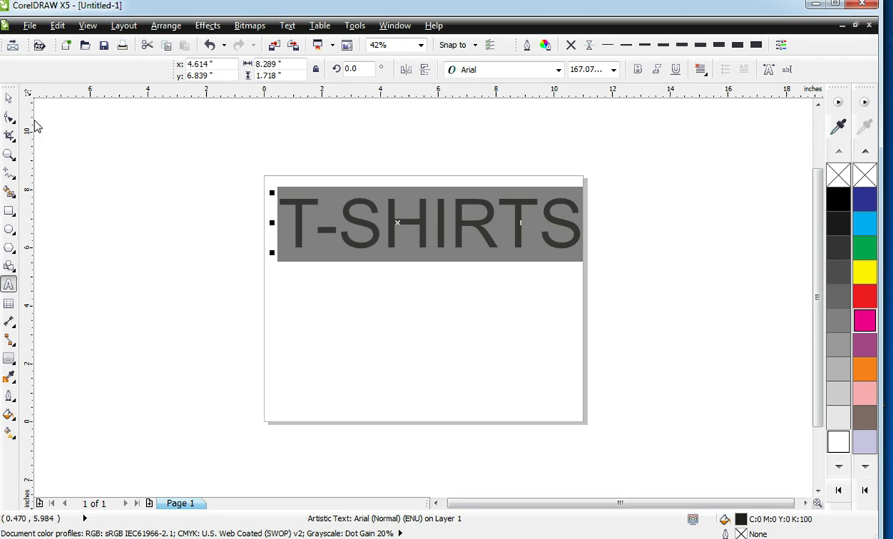
left_click(198, 195)
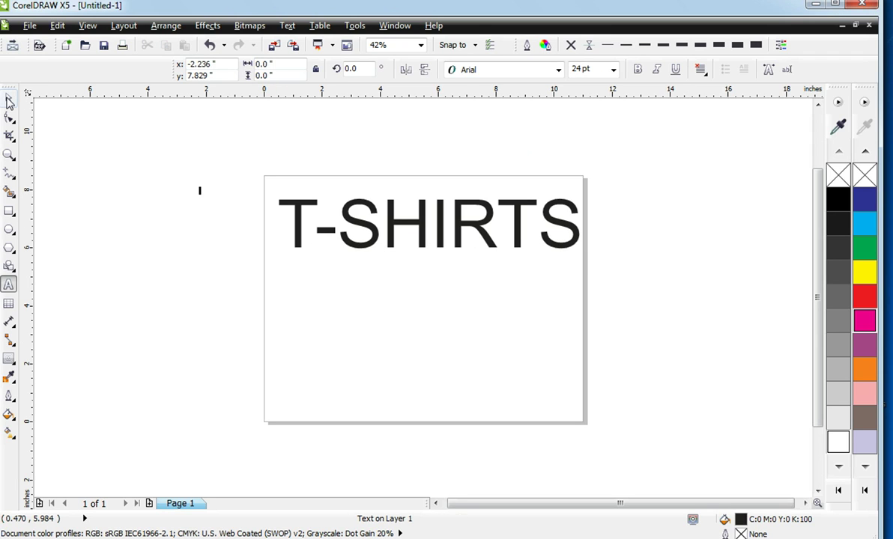
Try yellow, purple and orange fills on the T-SHIRTS text, settling on grey (#999999).
left_click(9, 101)
left_click(295, 234)
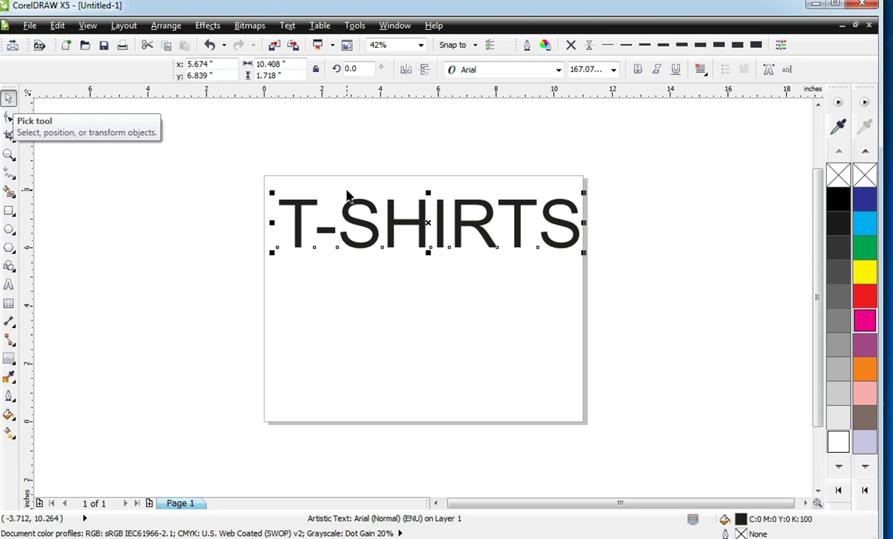
left_click(866, 275)
left_click(865, 345)
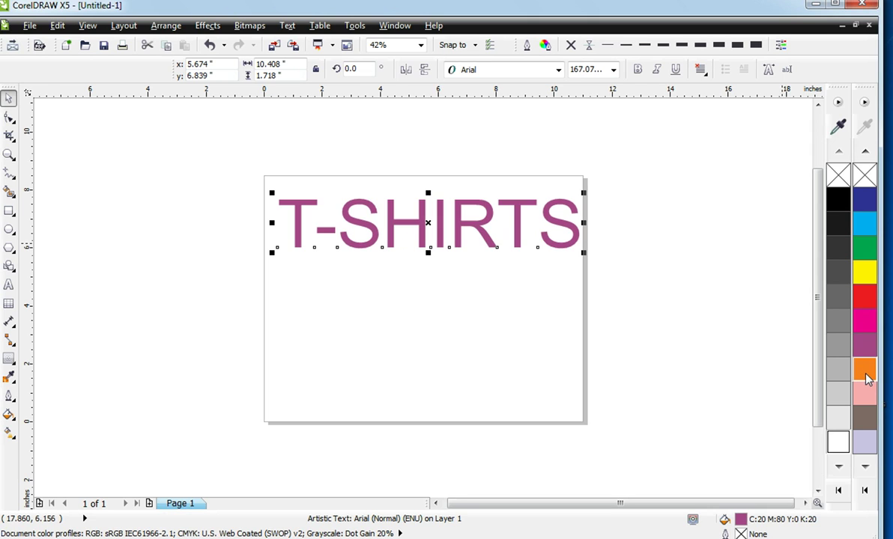
left_click(865, 369)
left_click(845, 352)
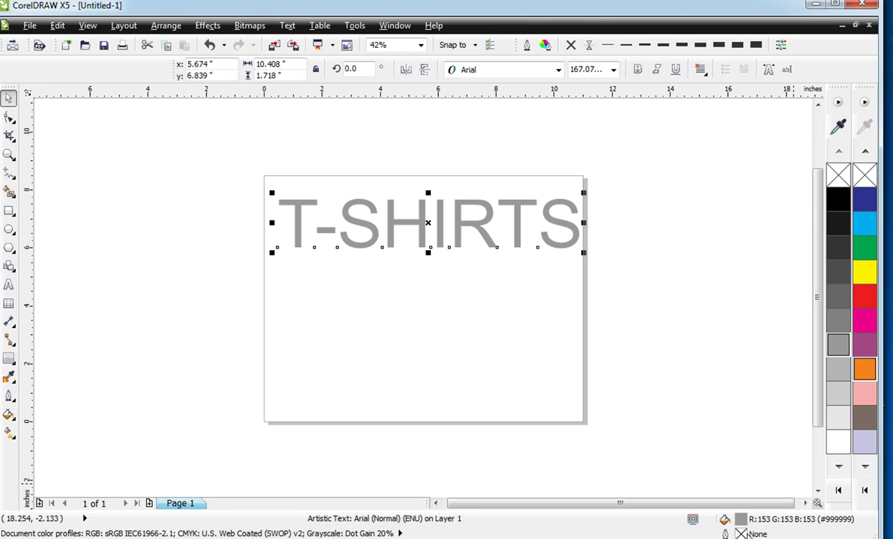
Give the title a 10.0 pt black outline.
double_click(742, 533)
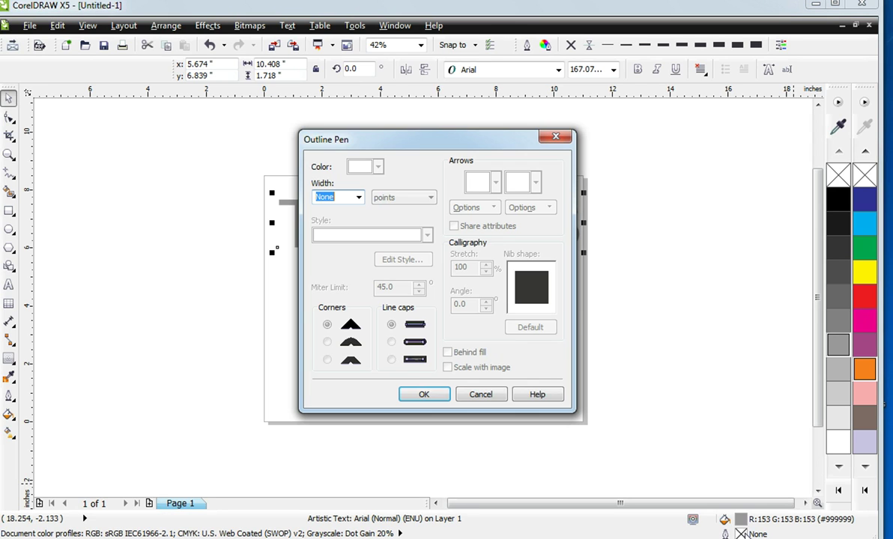
left_click(358, 196)
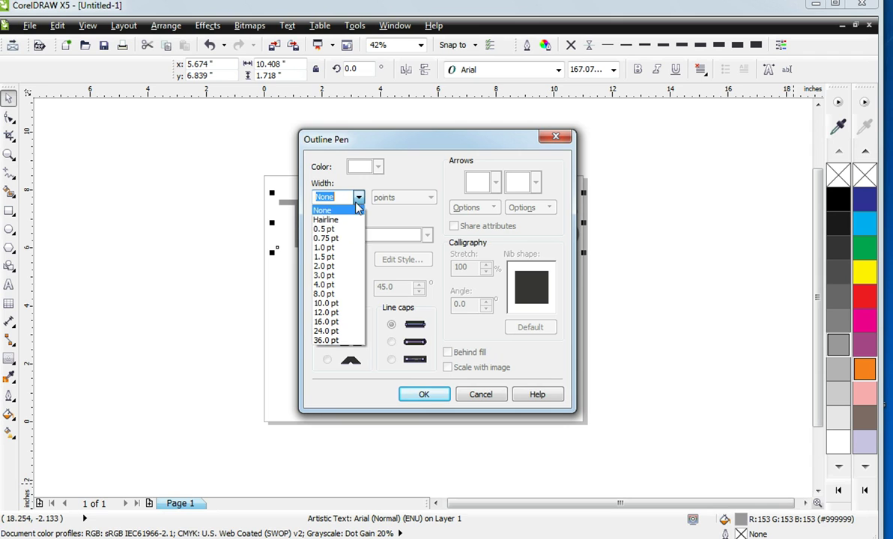
left_click(337, 305)
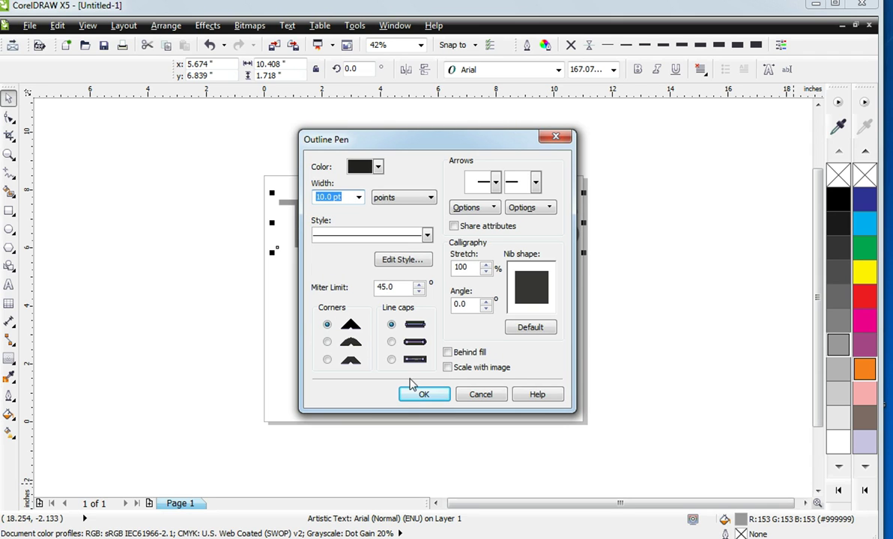
left_click(422, 396)
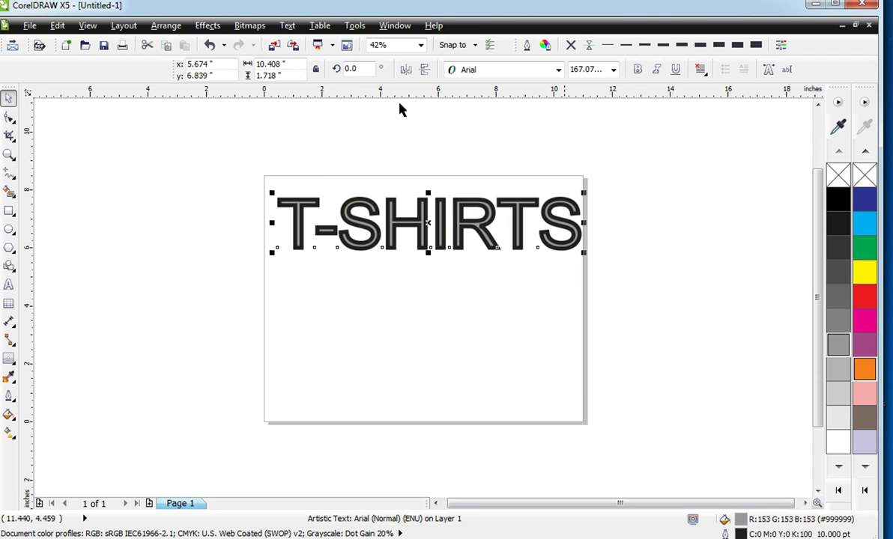
Undo the 10 pt outline, fill the title red and set a 0.5 pt black outline.
left_click(210, 45)
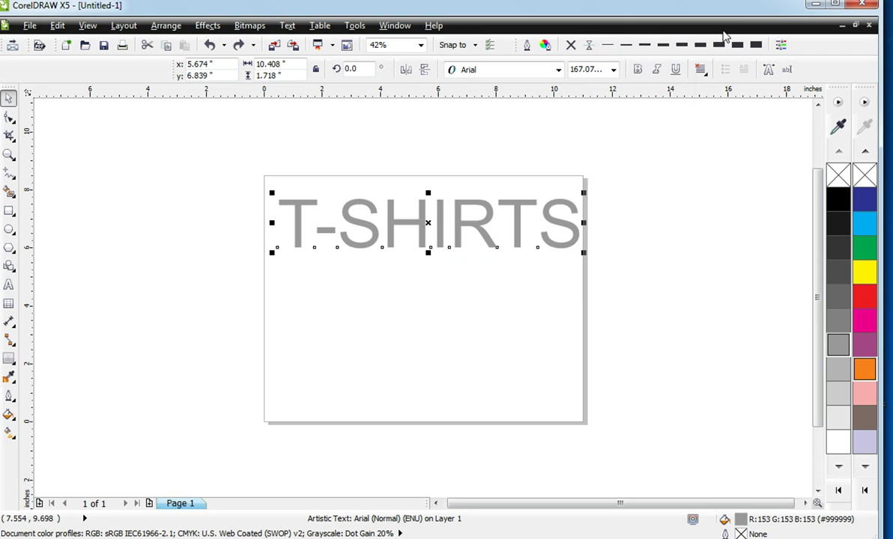
left_click(866, 301)
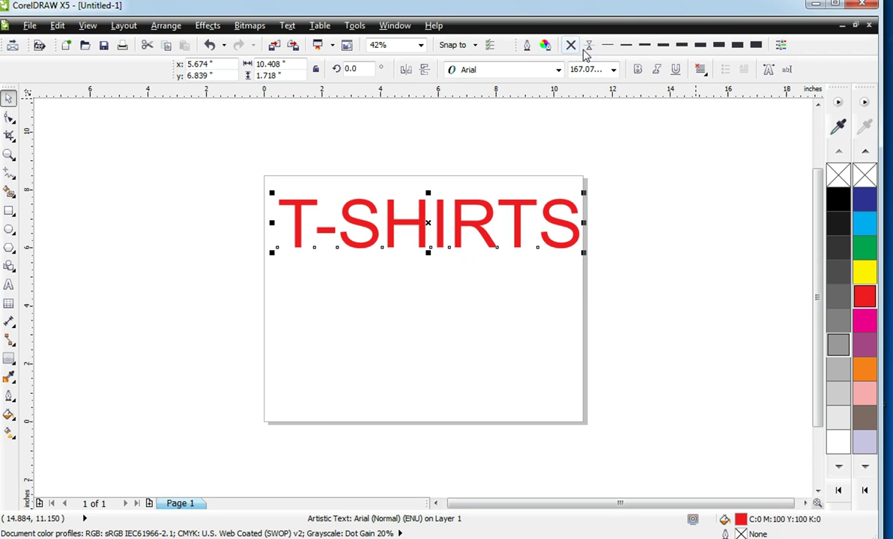
left_click(608, 46)
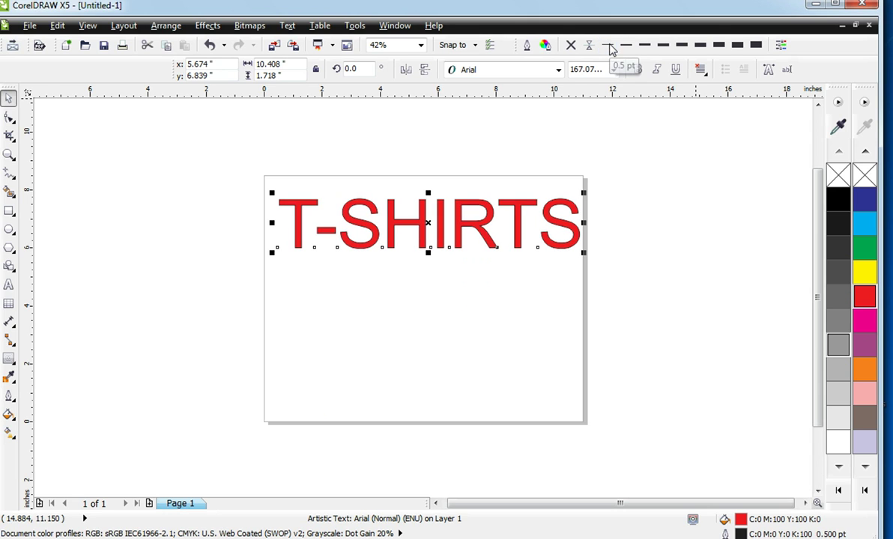
left_click(545, 46)
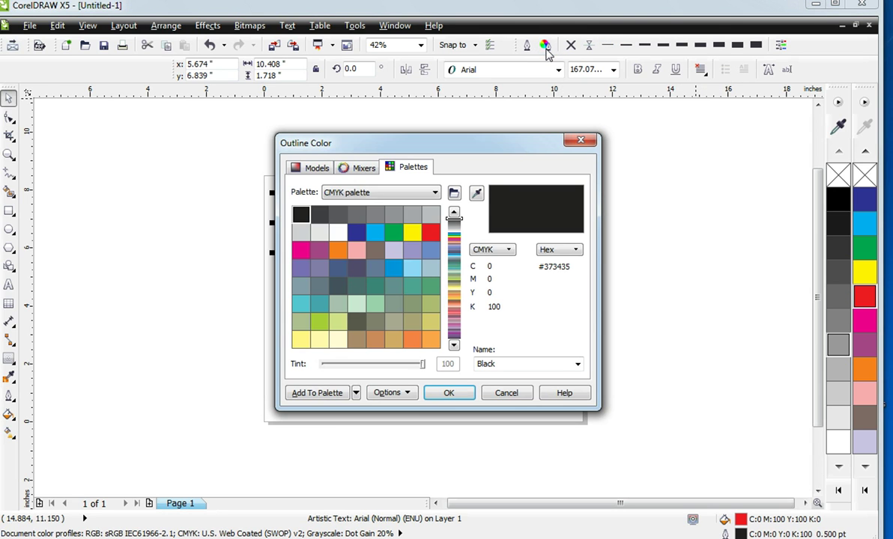
left_click(430, 232)
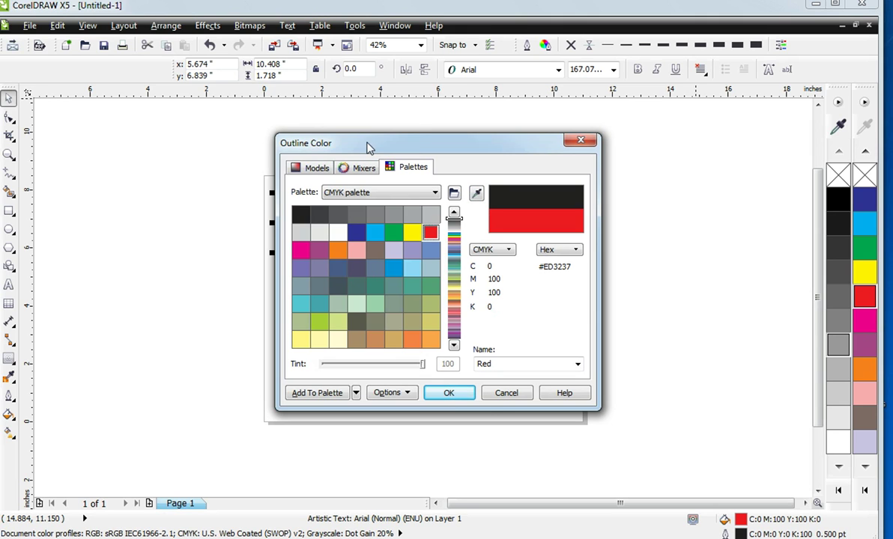
left_click(499, 398)
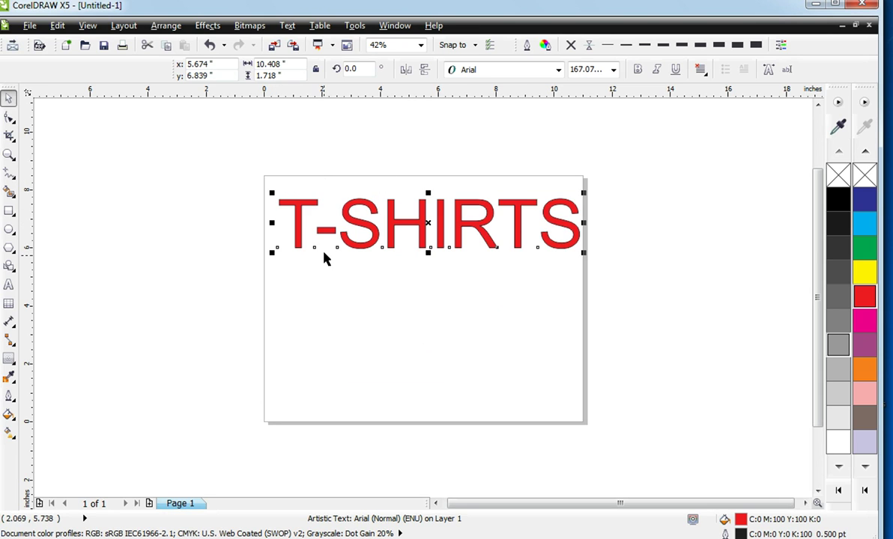
Shift the T-SHIRTS text left so it sits partly off the page.
left_click_drag(409, 219, 350, 232)
left_click(211, 47)
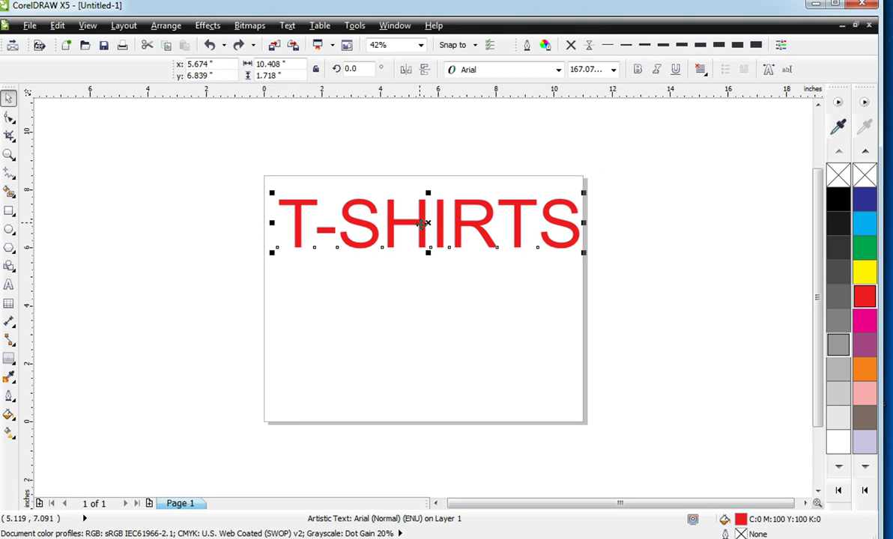
left_click_drag(429, 225, 279, 224)
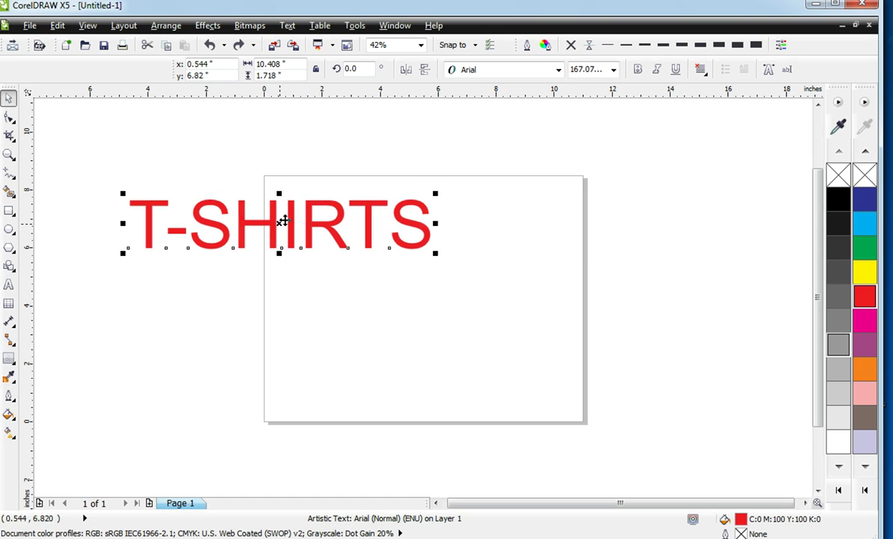
Set the red T-SHIRTS text in the BadaBoom BB font.
left_click(558, 70)
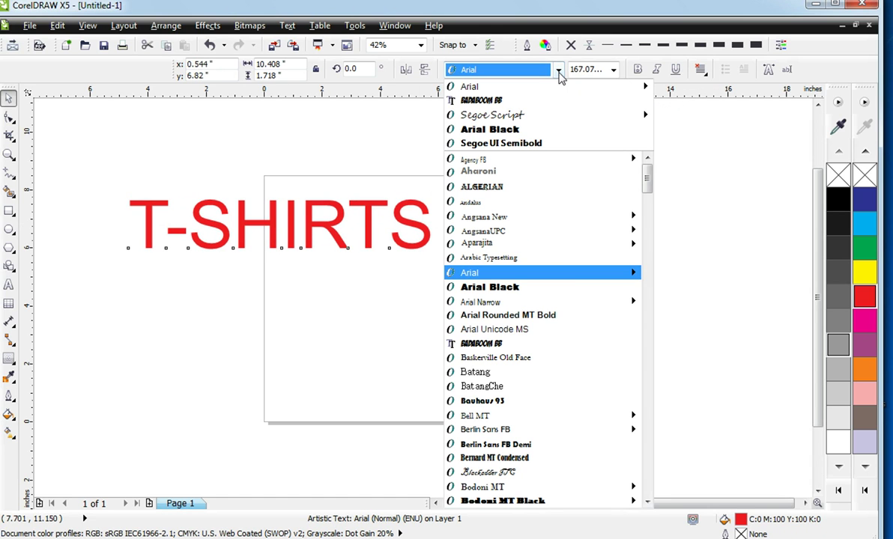
left_click(369, 225)
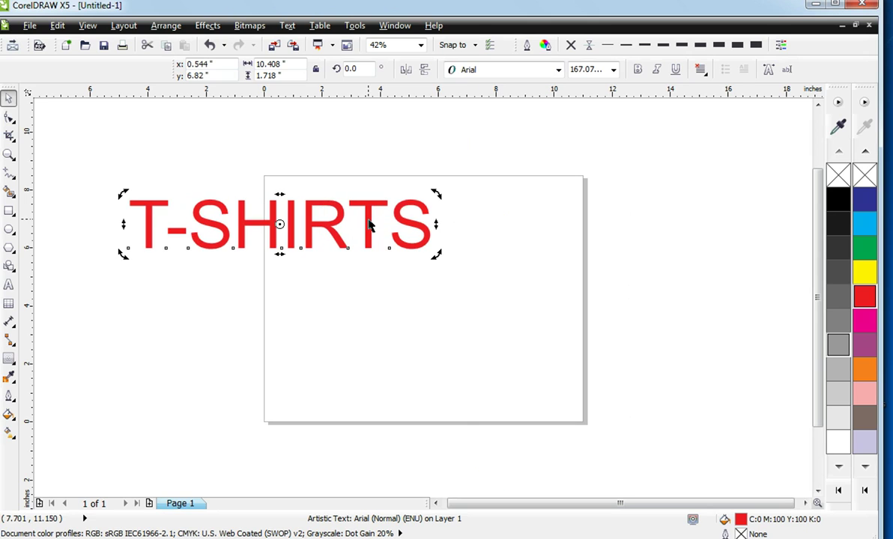
left_click(318, 359)
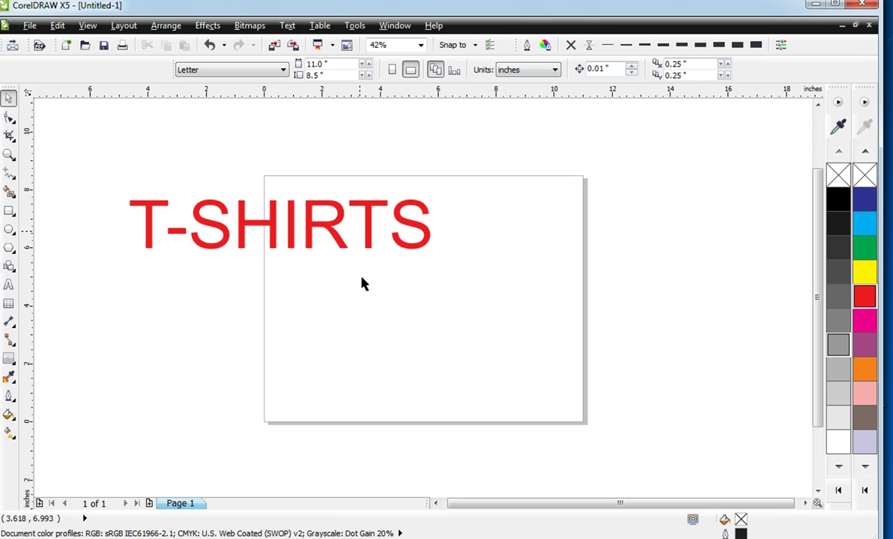
left_click(374, 222)
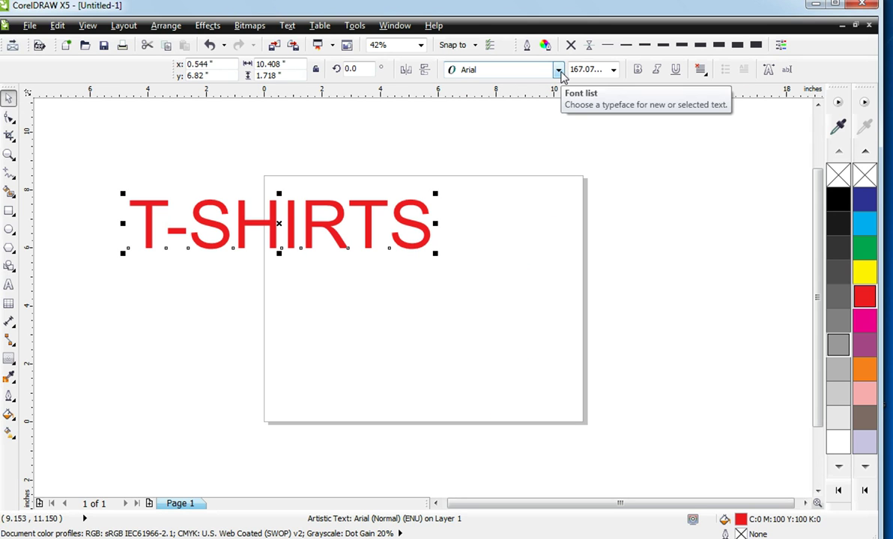
left_click(558, 70)
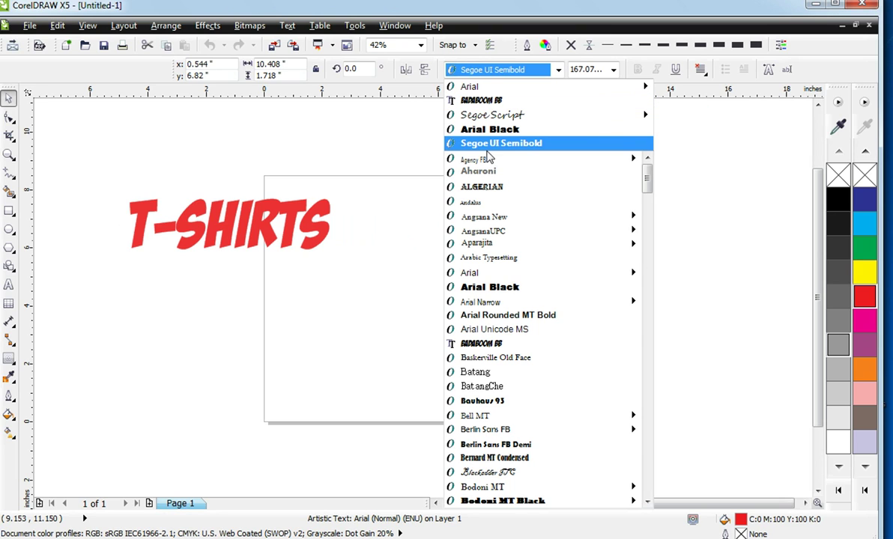
left_click(477, 100)
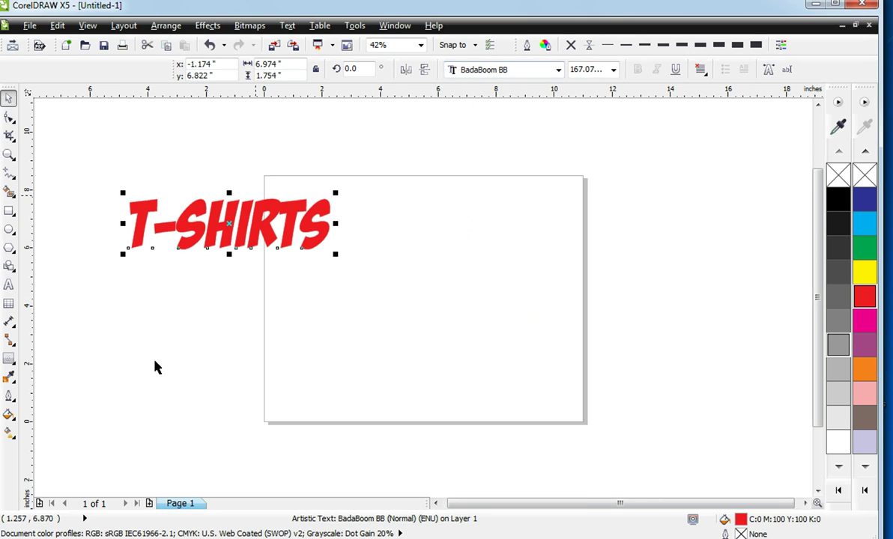
key("super")
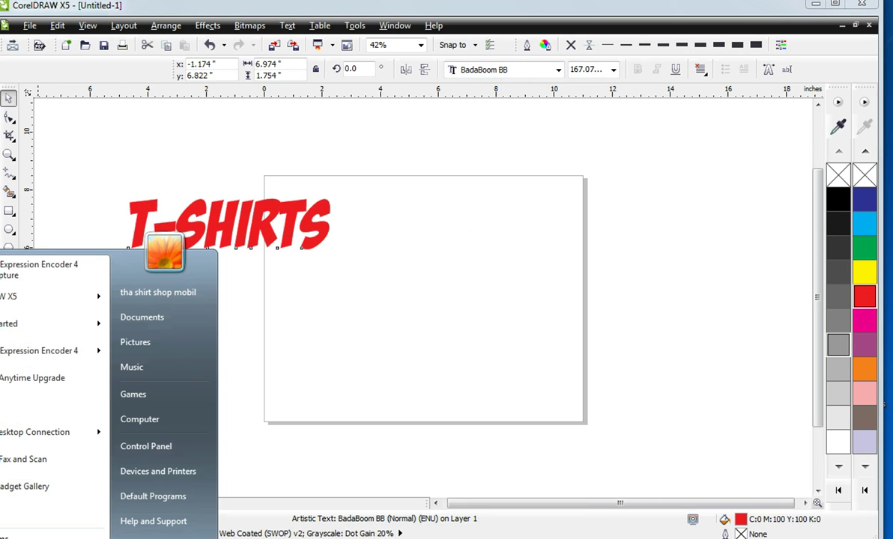
left_click(145, 454)
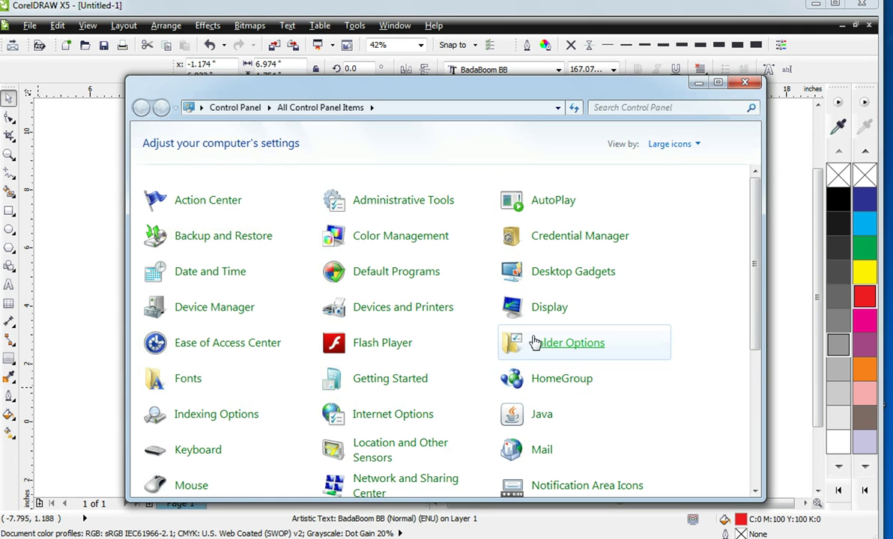
left_click(189, 379)
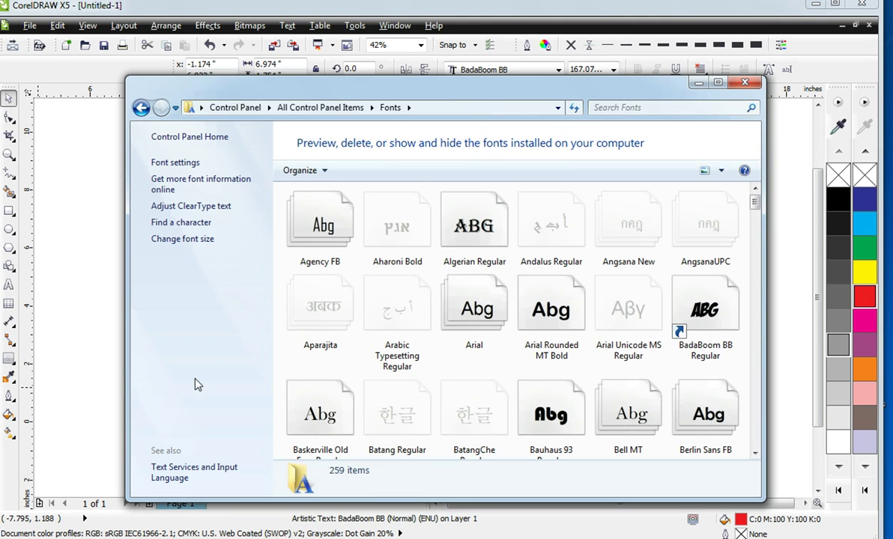
left_click(181, 170)
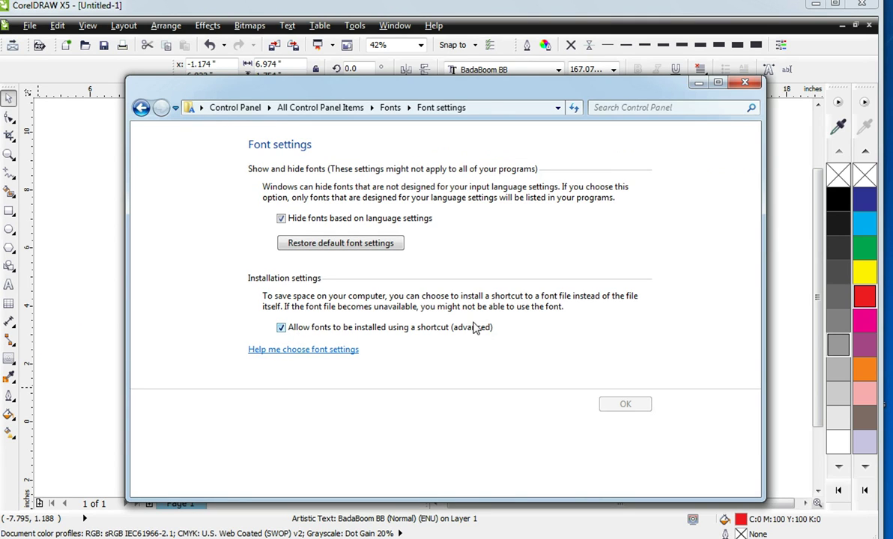
left_click(747, 84)
left_click(279, 220)
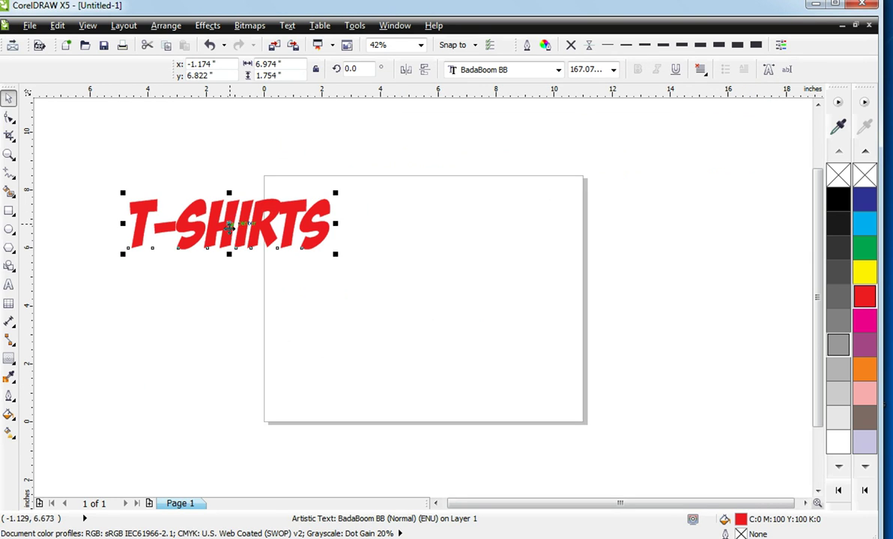
Bring the BadaBoom BB title onto the page and scale it to 246.18 pt across the top.
left_click_drag(282, 223, 489, 225)
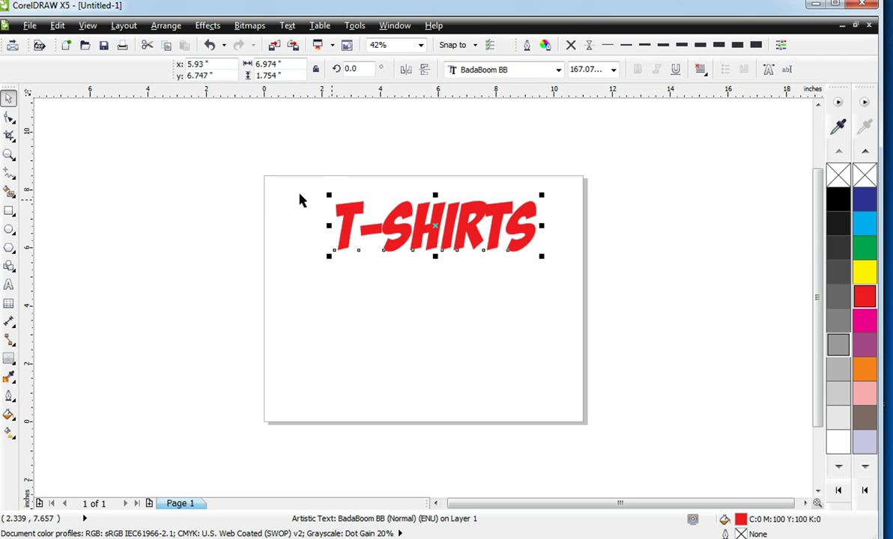
left_click_drag(254, 180, 236, 161)
left_click(349, 224)
mouse_move(386, 215)
left_mouse_down()
mouse_move(439, 222)
mouse_move(399, 215)
left_mouse_up()
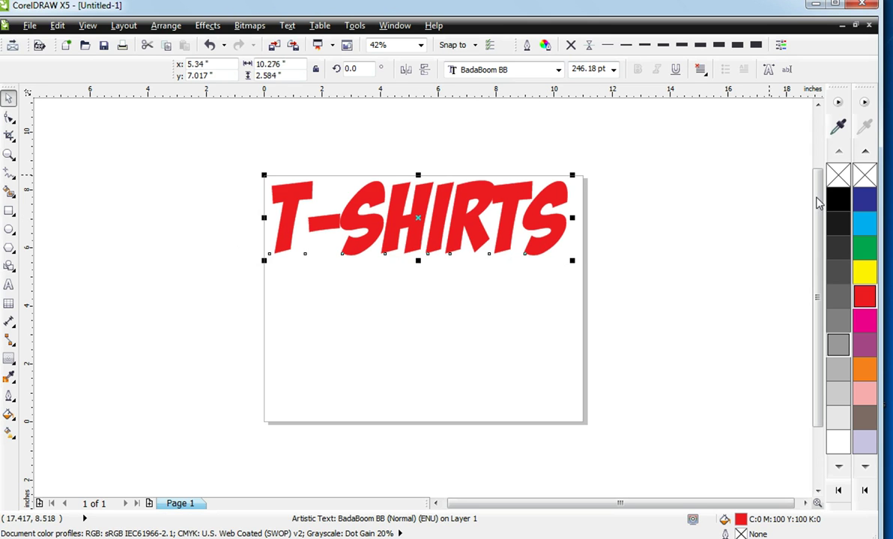
Fill the T-SHIRTS text black and draw a wide ellipse below it.
left_click(838, 199)
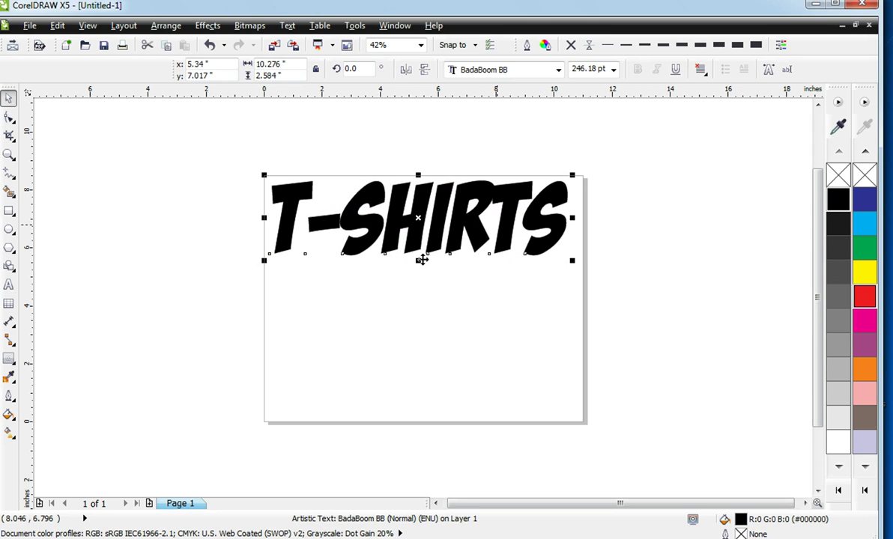
left_click(12, 230)
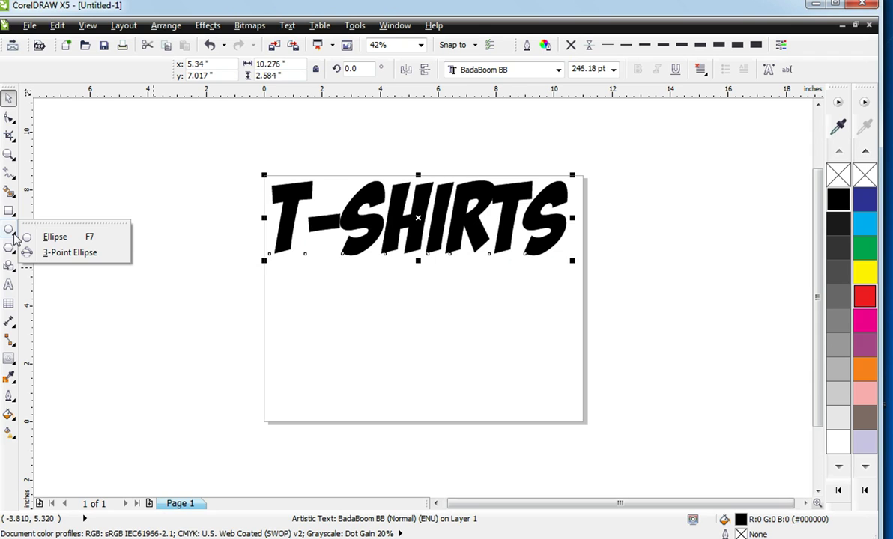
left_click(287, 283)
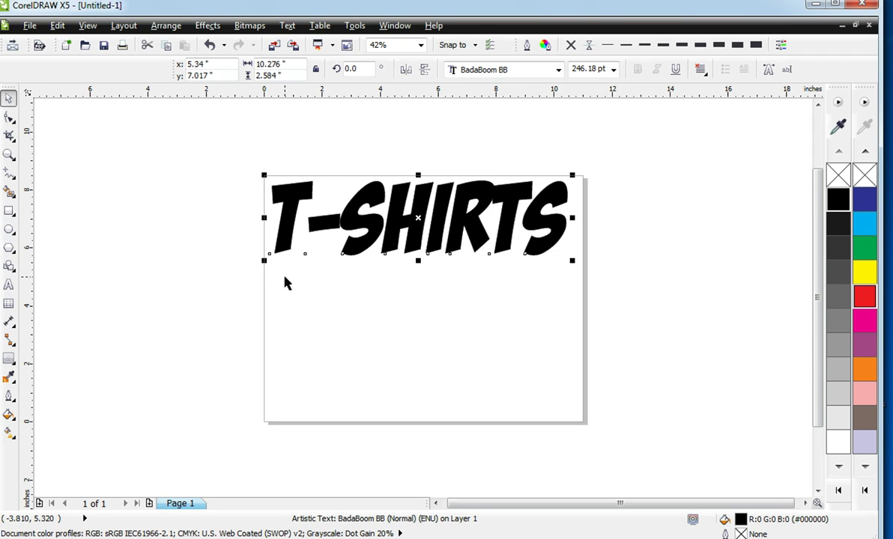
left_click(9, 229)
left_click_drag(314, 276, 709, 445)
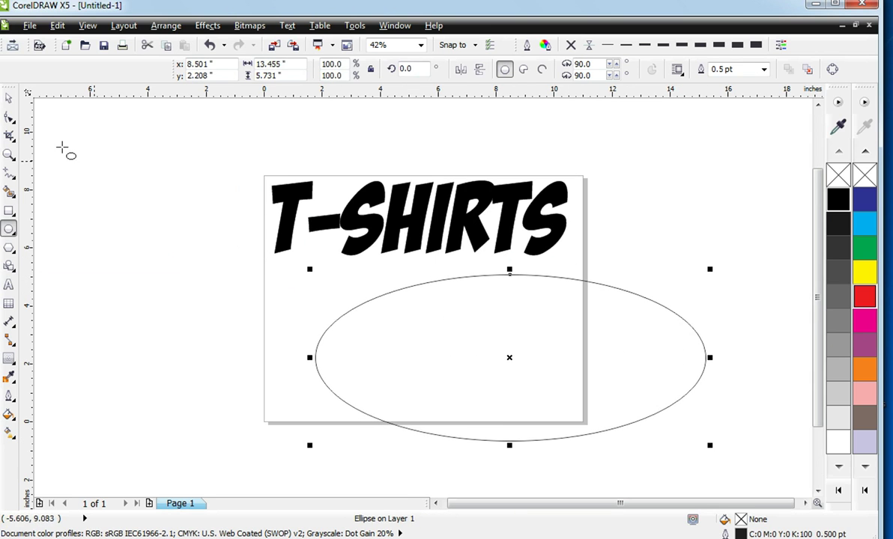
Fit the text to the ellipse's top edge with rotated-letters orientation.
left_click(8, 99)
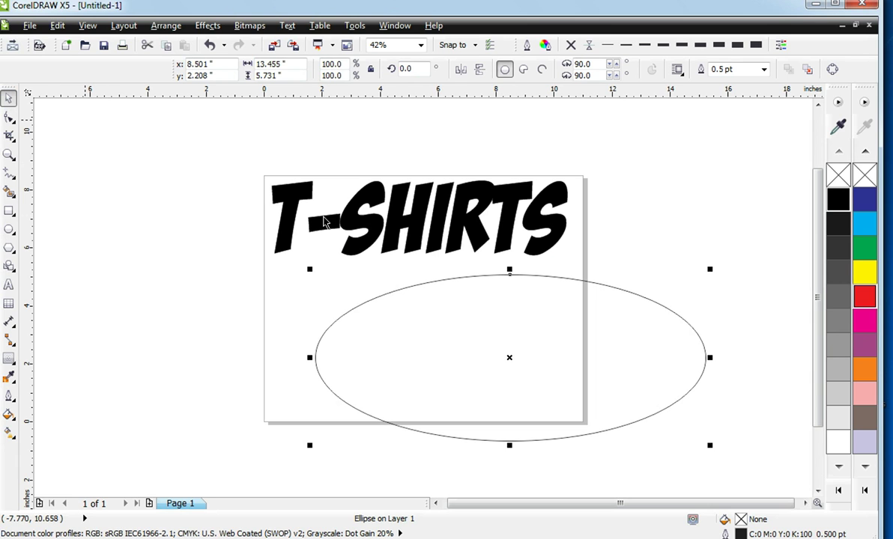
left_click(297, 215)
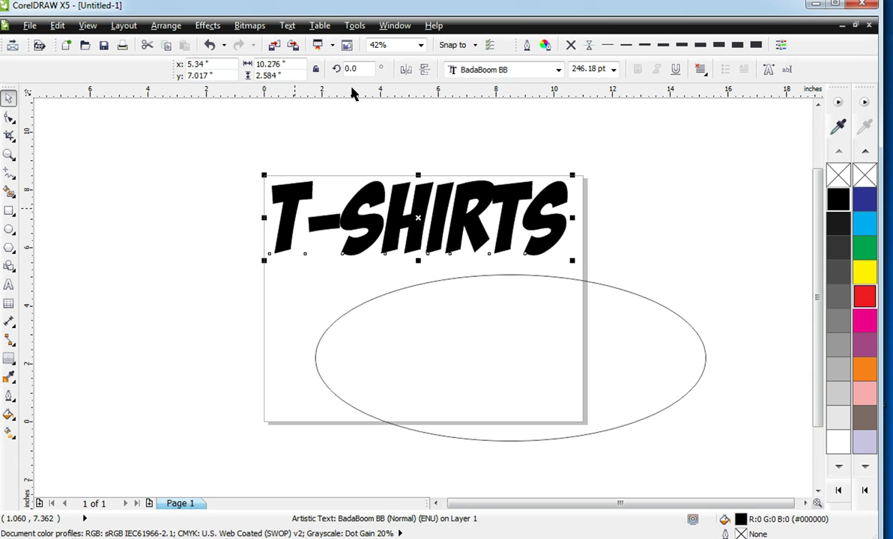
left_click(288, 27)
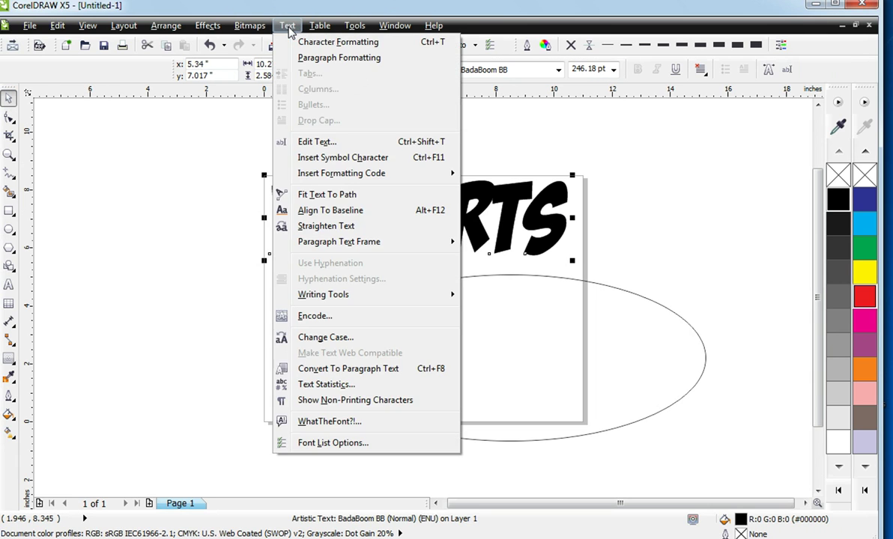
left_click(319, 197)
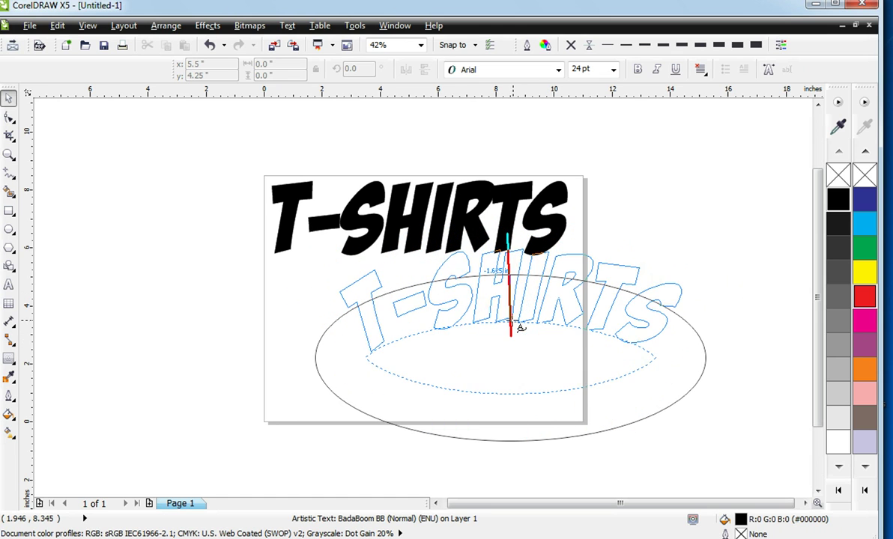
left_click(497, 277)
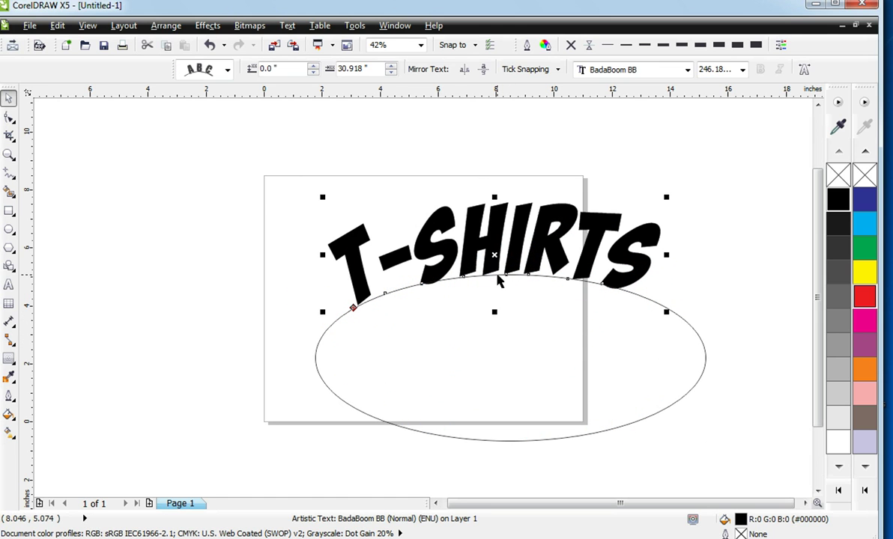
left_click(227, 70)
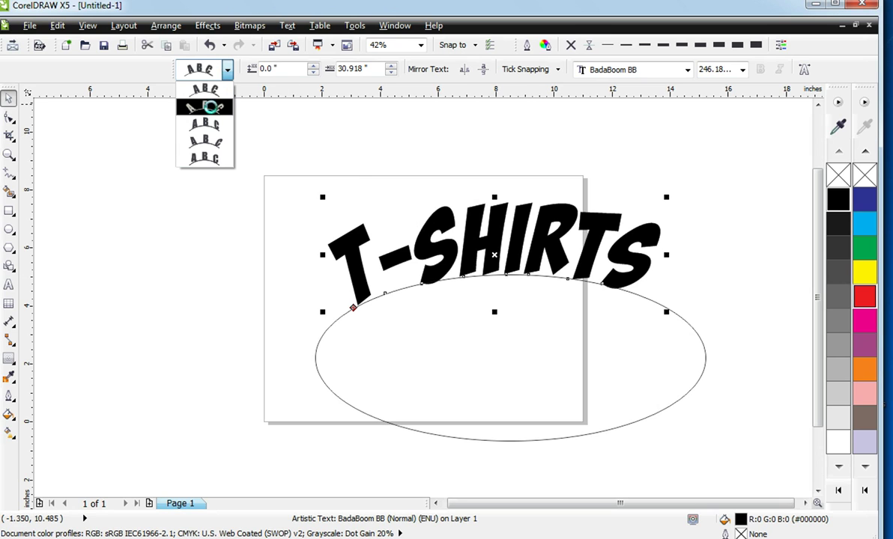
left_click(208, 107)
left_click(228, 70)
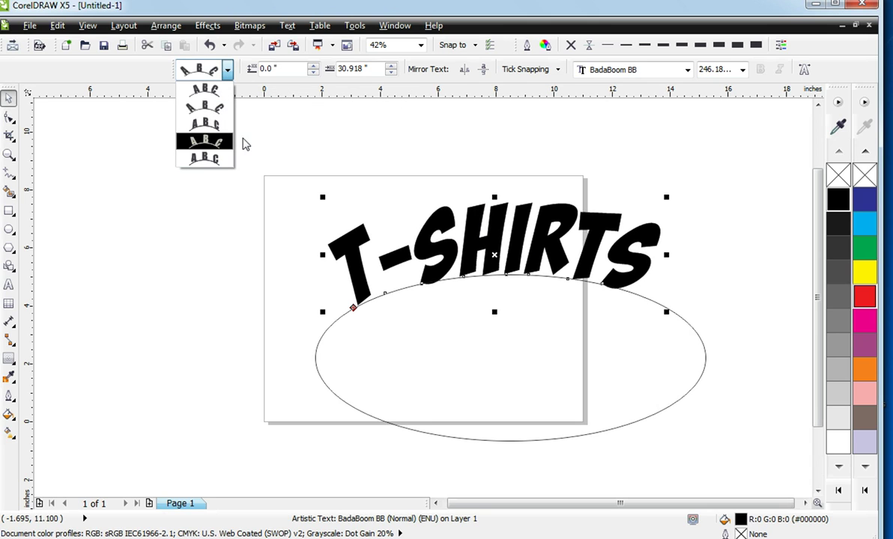
left_click(205, 90)
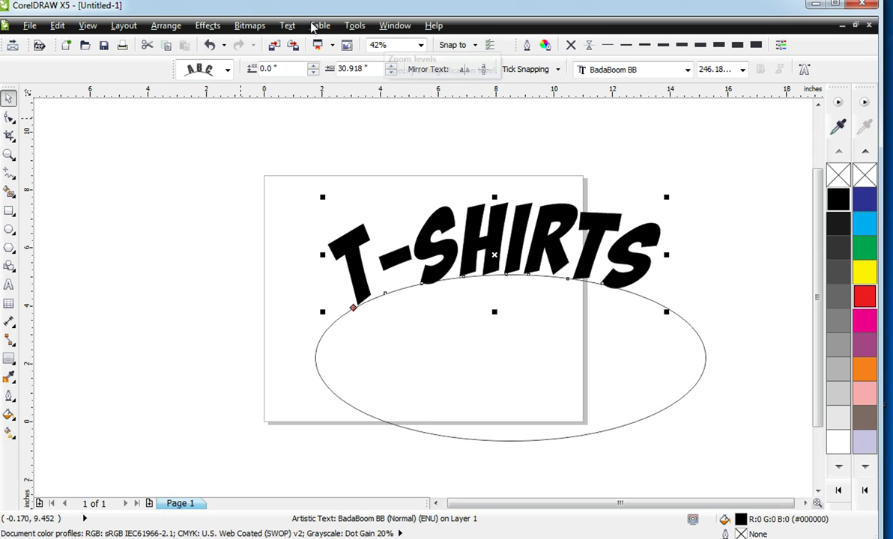
Separate the T-SHIRTS text from the ellipse path and move it higher.
left_click(287, 27)
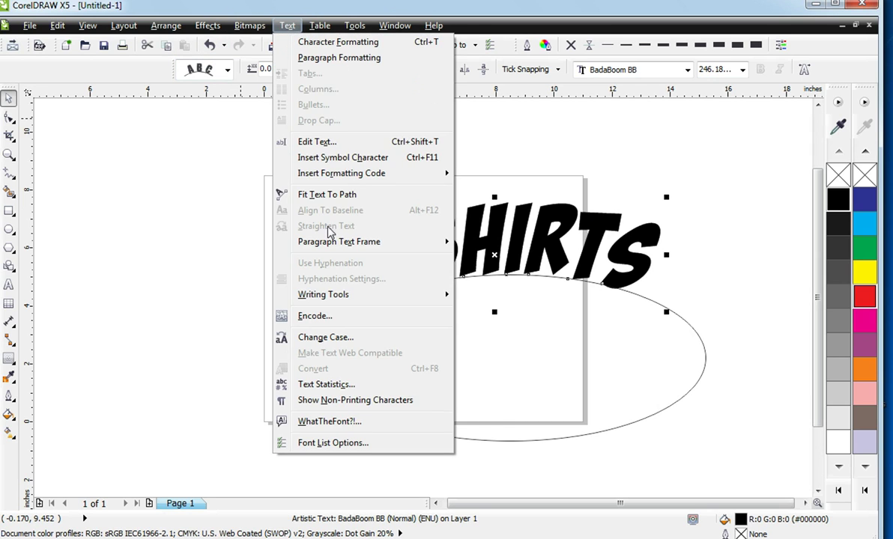
mouse_move(329, 242)
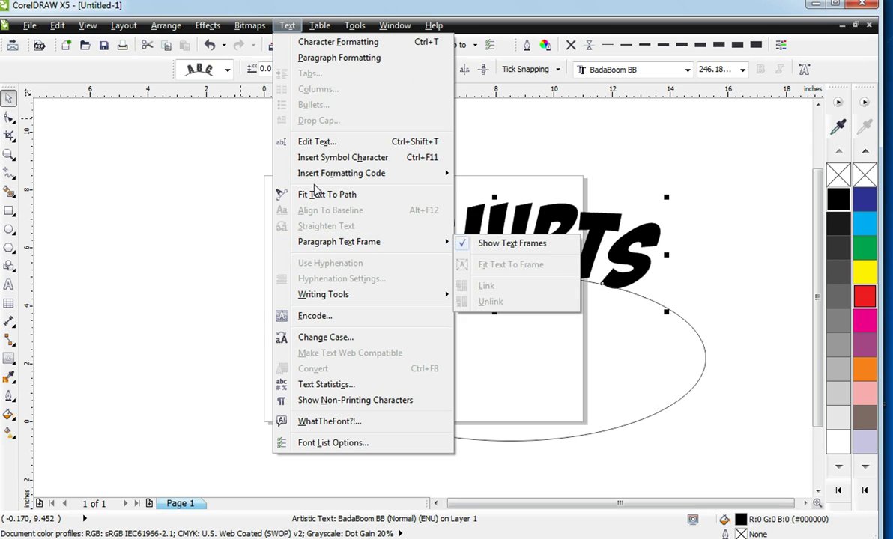
left_click(524, 369)
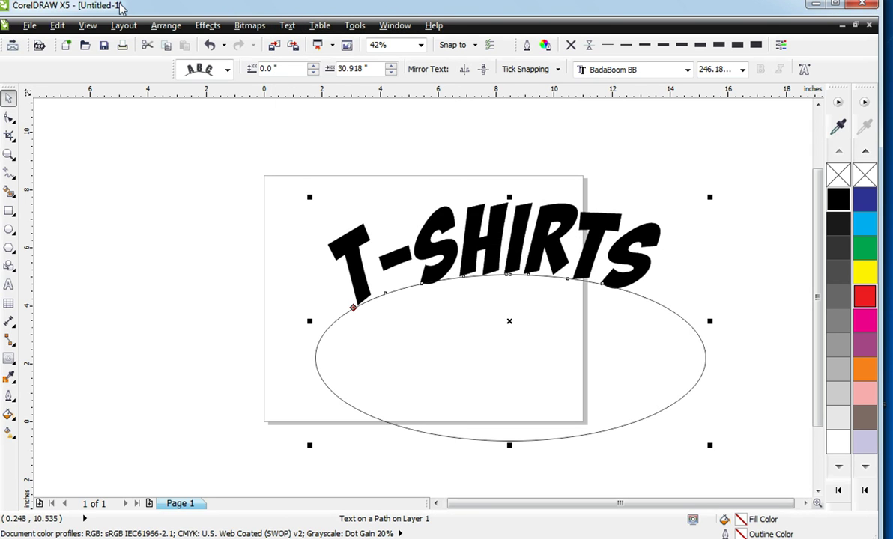
left_click(174, 27)
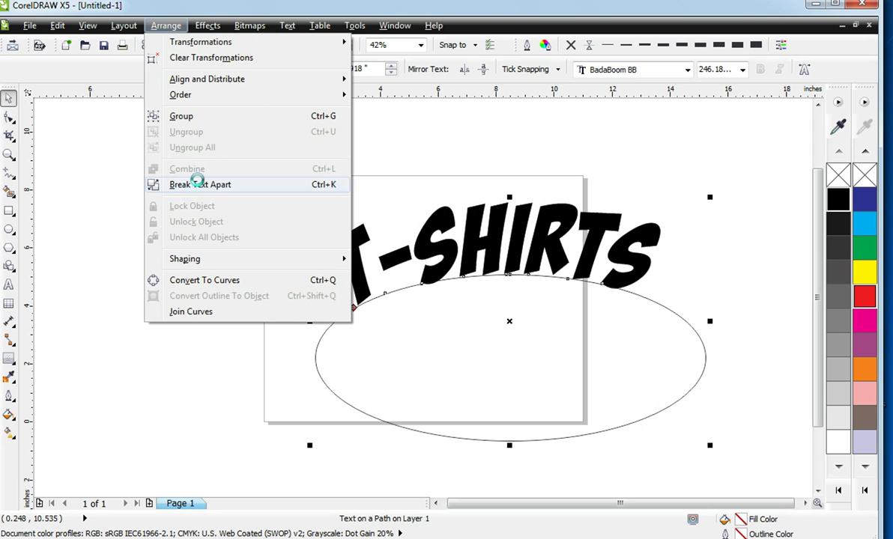
left_click(198, 184)
left_click(442, 202)
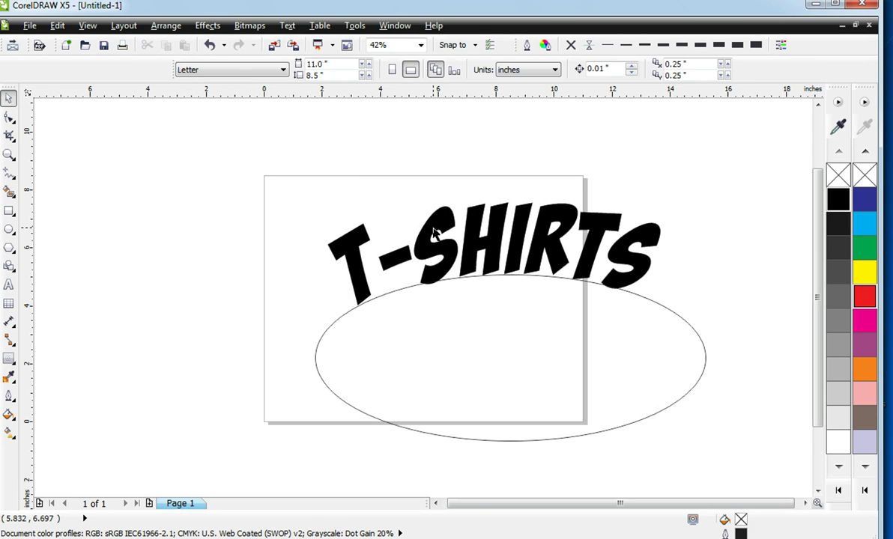
left_click(433, 227)
left_click_drag(431, 223, 424, 177)
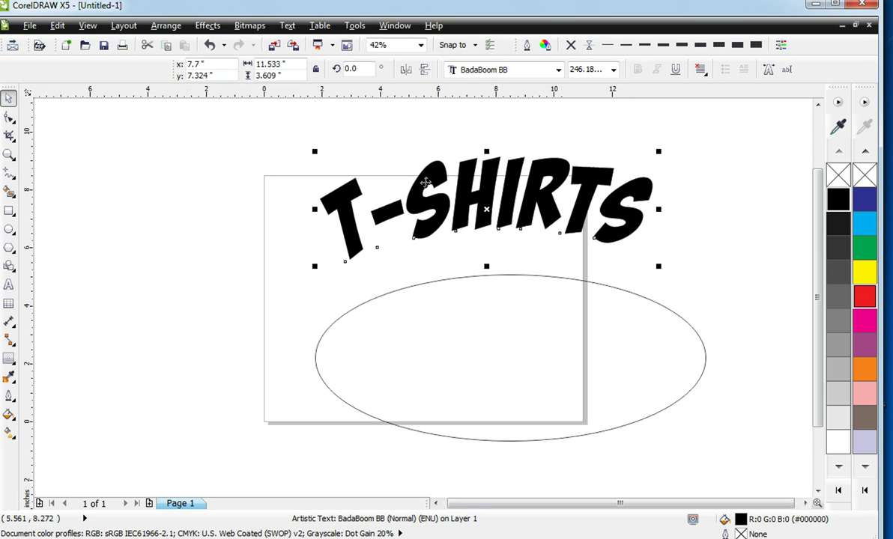
Straighten the T-SHIRTS text back onto a straight baseline.
left_click(288, 27)
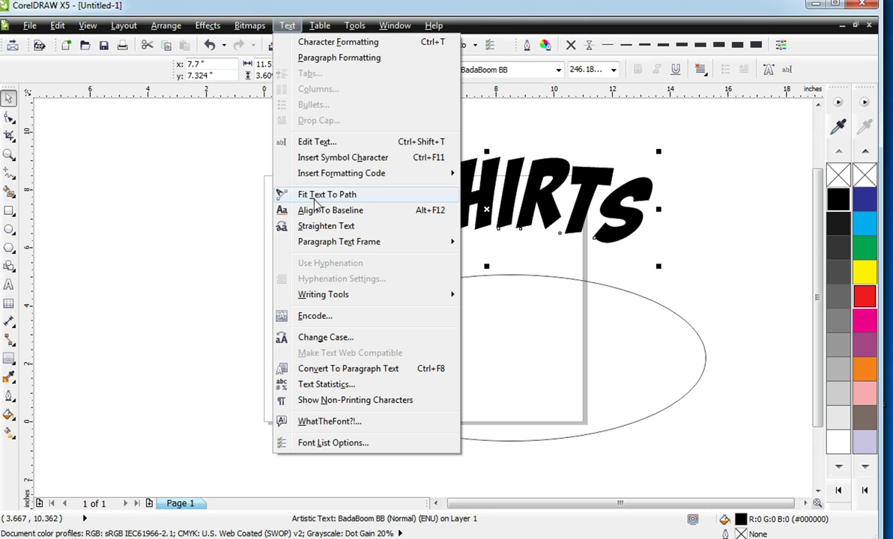
left_click(319, 209)
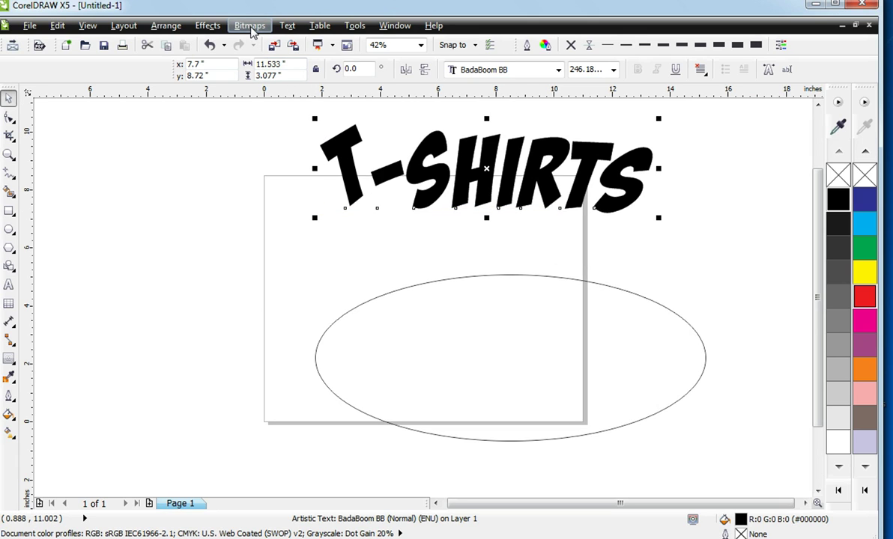
left_click(288, 26)
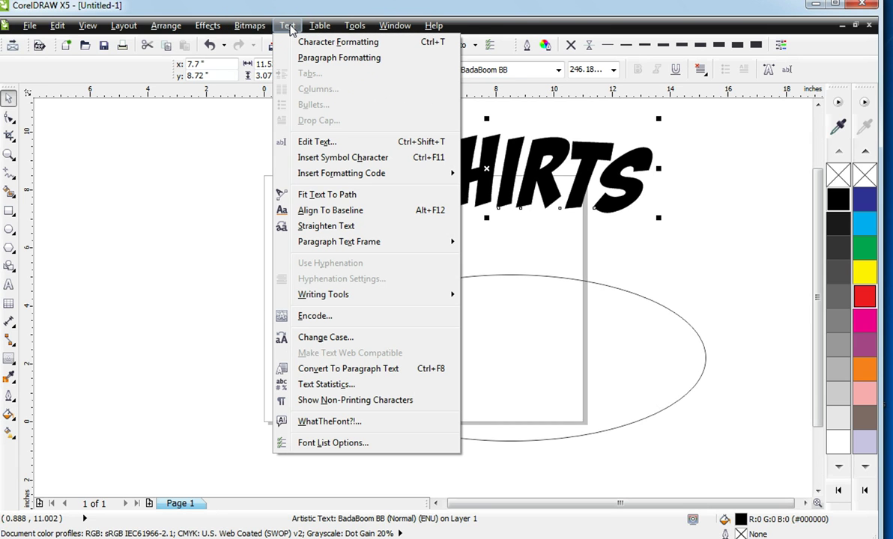
left_click(317, 225)
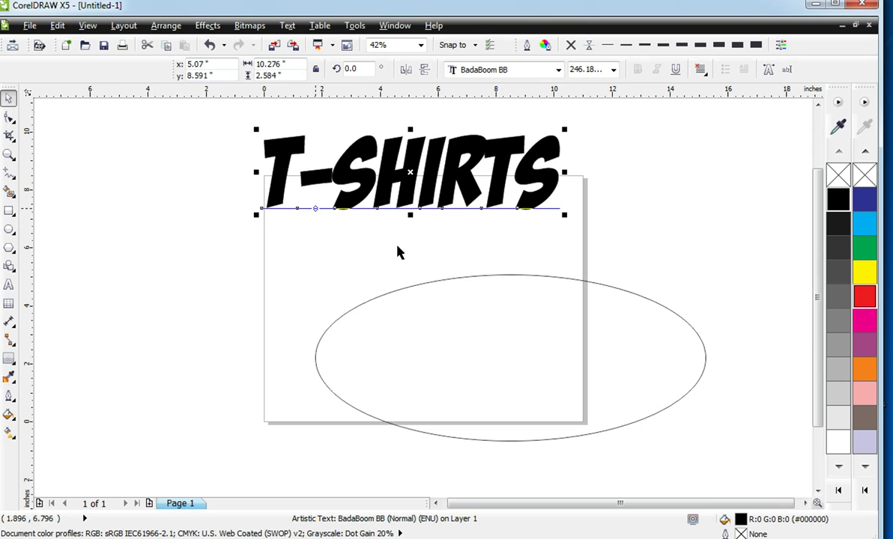
Delete the ellipse and move T-SHIRTS down onto the top of the page.
left_click(450, 358)
key("Delete")
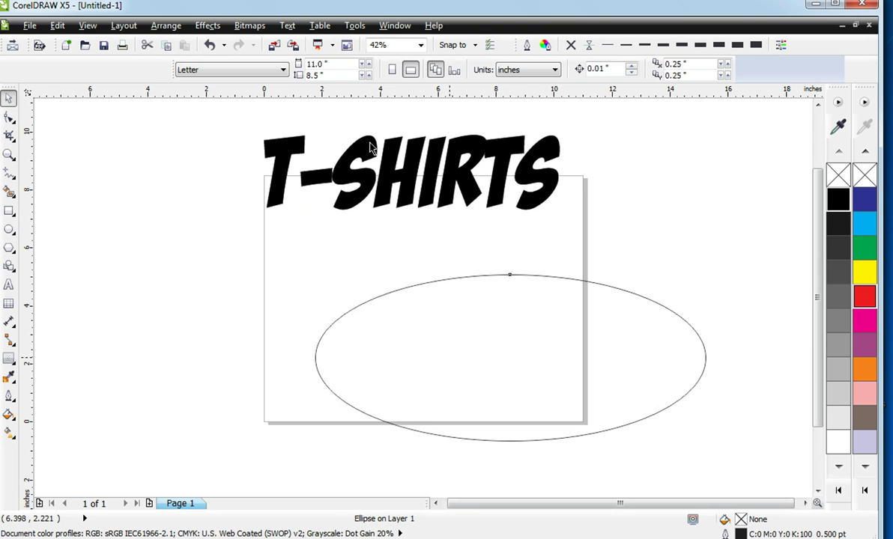
left_click(361, 177)
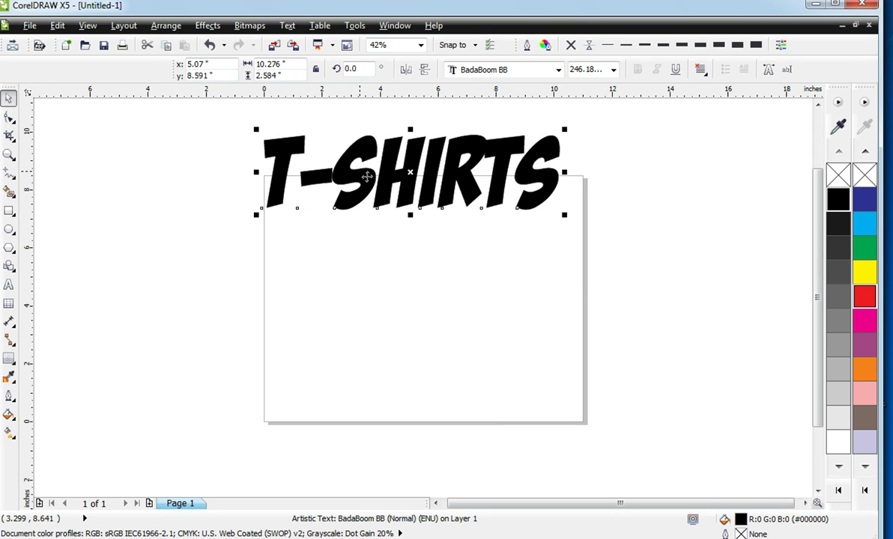
left_click_drag(367, 176, 363, 210)
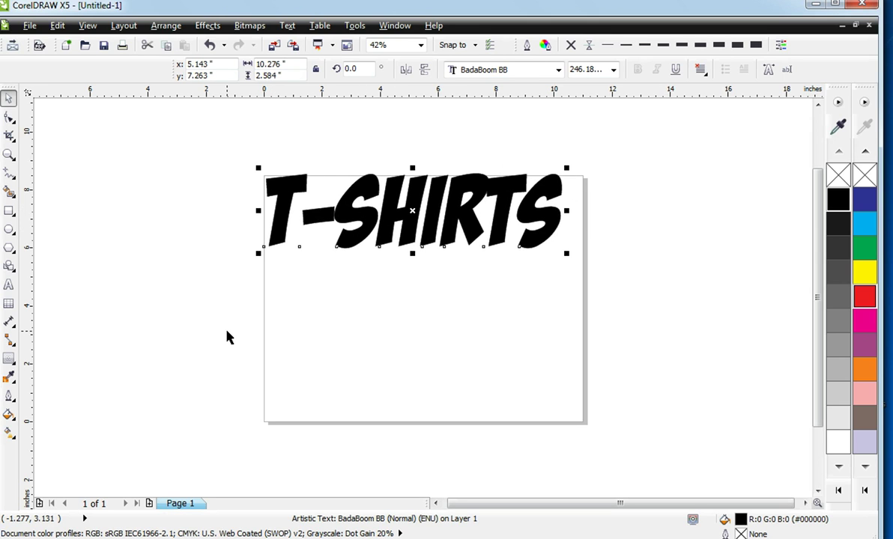
left_click(16, 366)
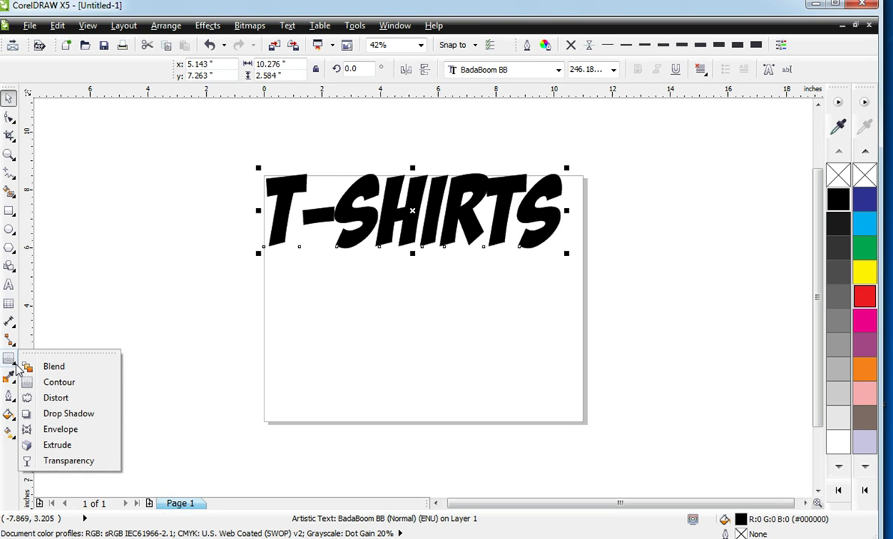
left_click(57, 430)
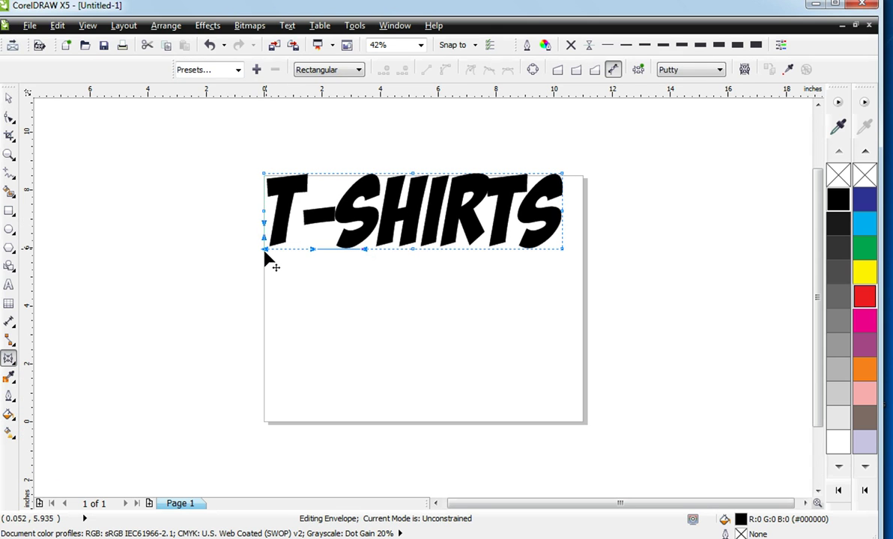
left_click_drag(264, 255, 259, 266)
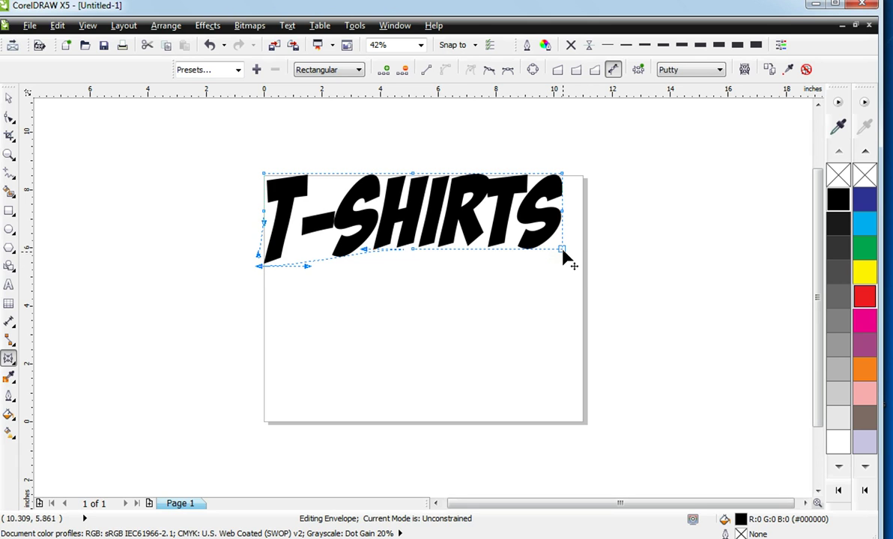
left_click_drag(563, 251, 523, 265)
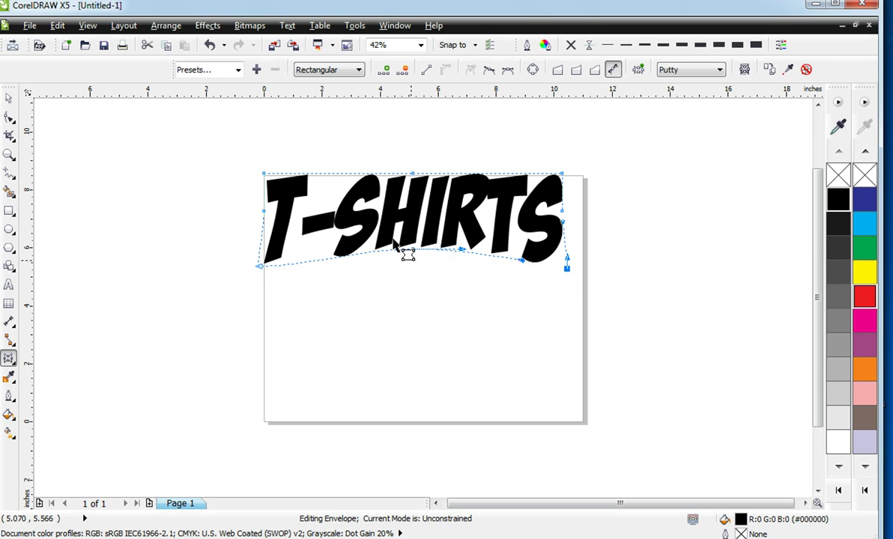
left_click_drag(413, 174, 418, 190)
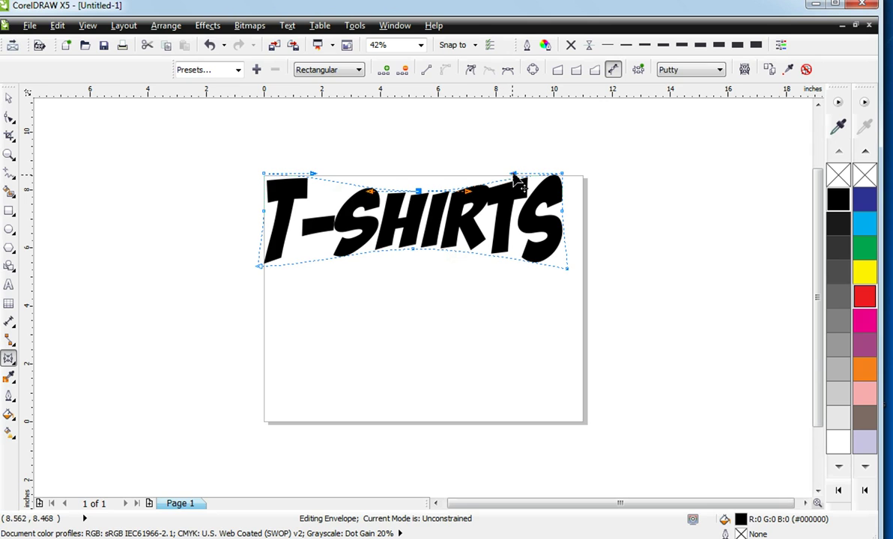
left_click_drag(514, 180, 517, 189)
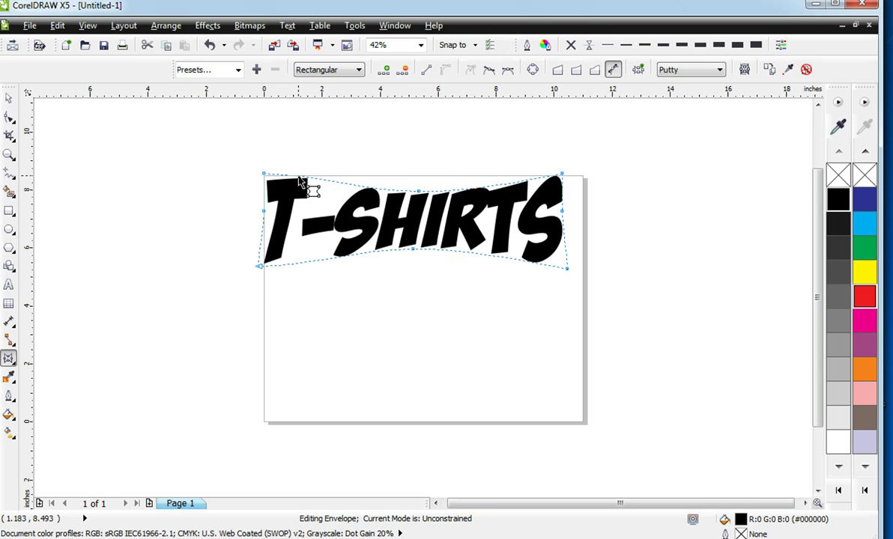
left_click(264, 175)
left_click_drag(266, 173, 245, 168)
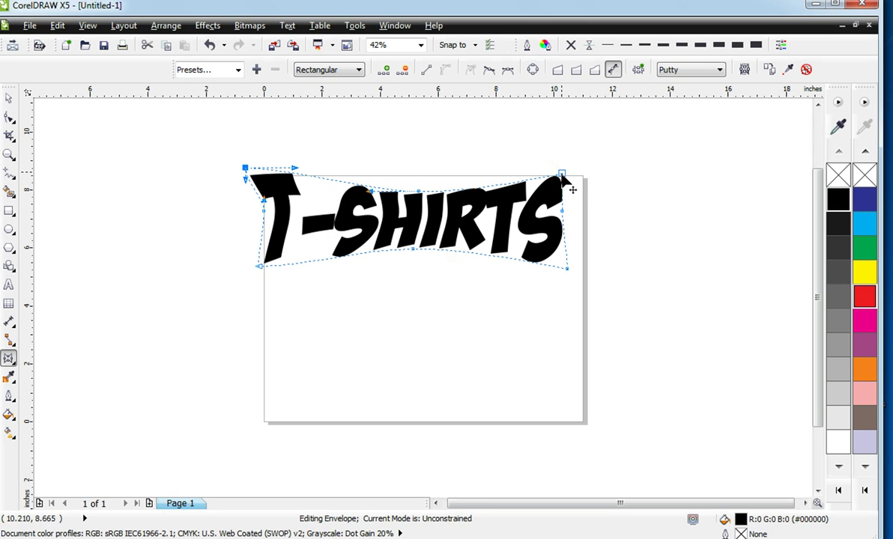
left_click(561, 175)
left_click_drag(577, 170, 592, 166)
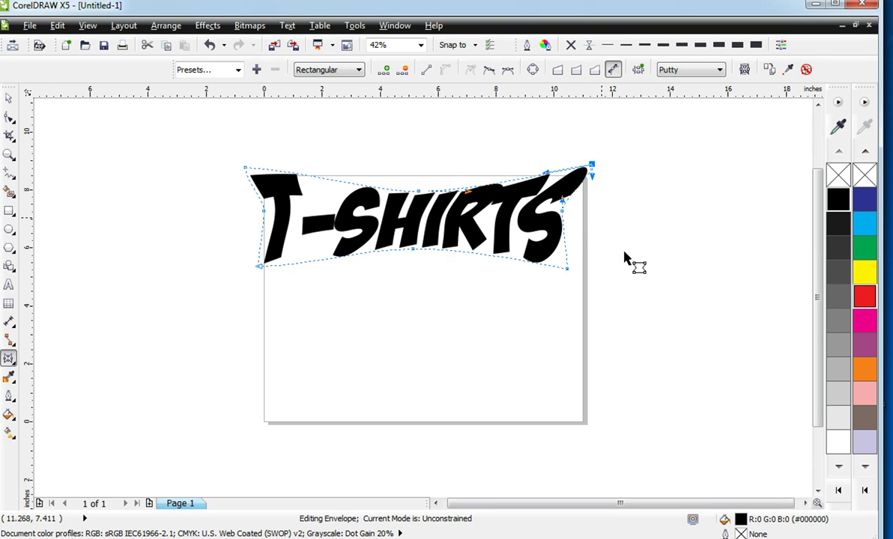
left_click_drag(577, 216, 584, 215)
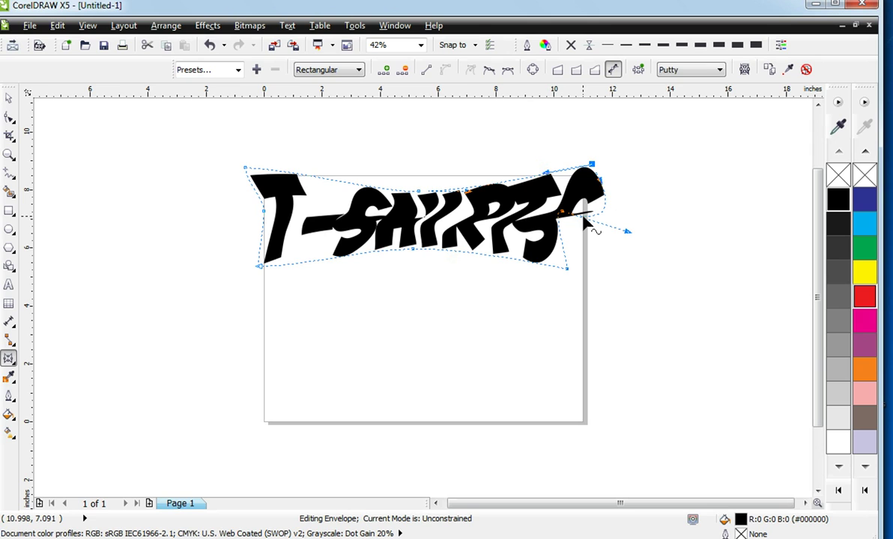
left_click_drag(585, 216, 549, 203)
left_click(558, 203)
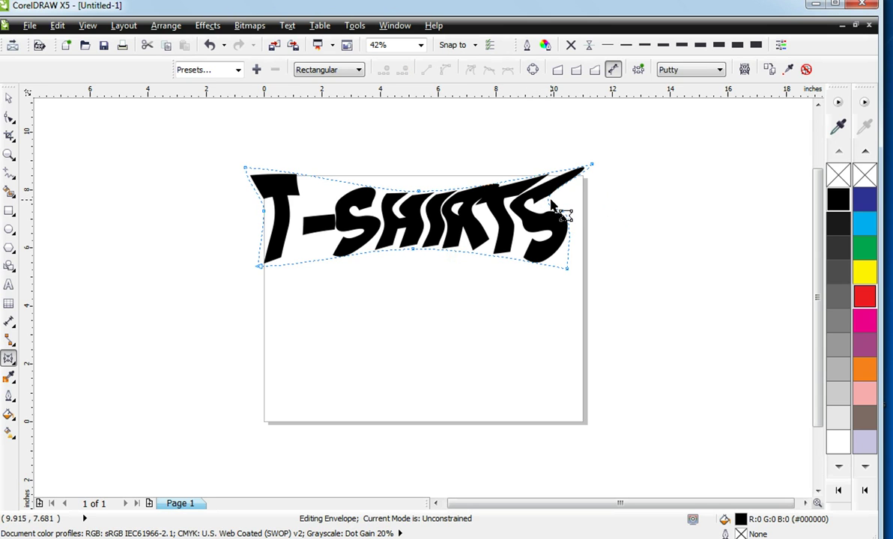
mouse_move(591, 169)
left_mouse_down()
mouse_move(593, 179)
mouse_move(581, 158)
left_mouse_up()
left_click_drag(418, 191, 419, 166)
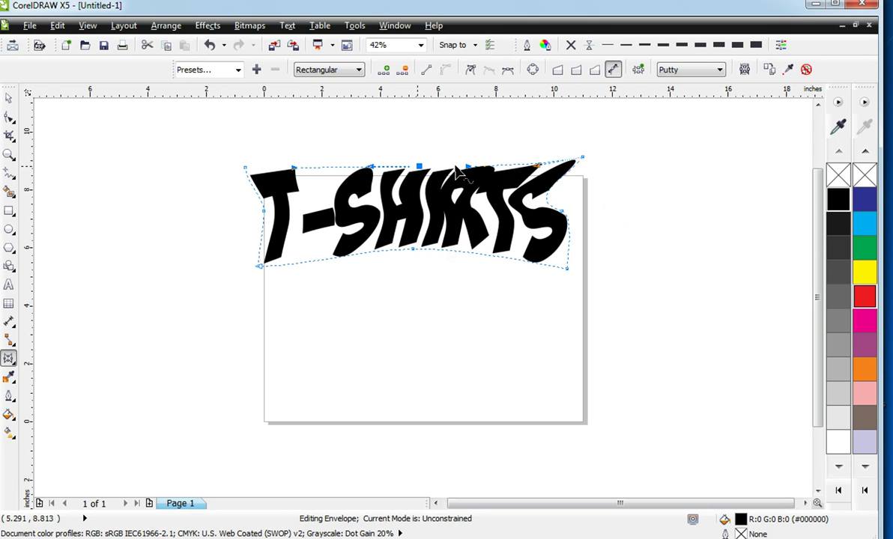
left_click(561, 212)
left_click_drag(563, 214, 584, 215)
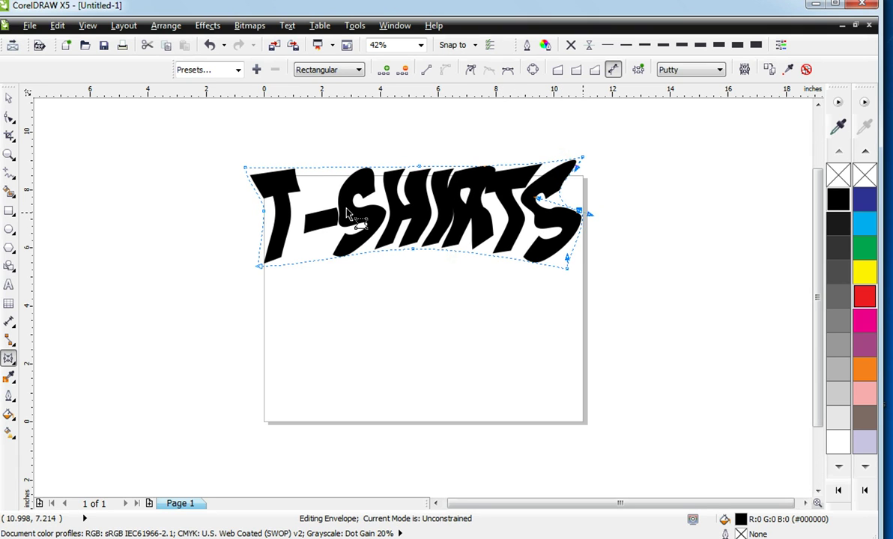
left_click(210, 46)
left_click(210, 47)
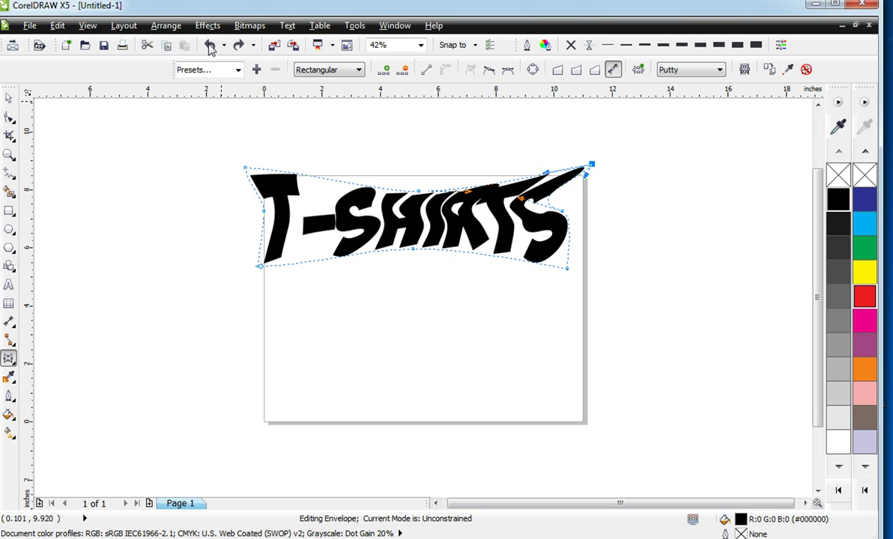
left_click(211, 47)
left_click(210, 47)
left_click(211, 47)
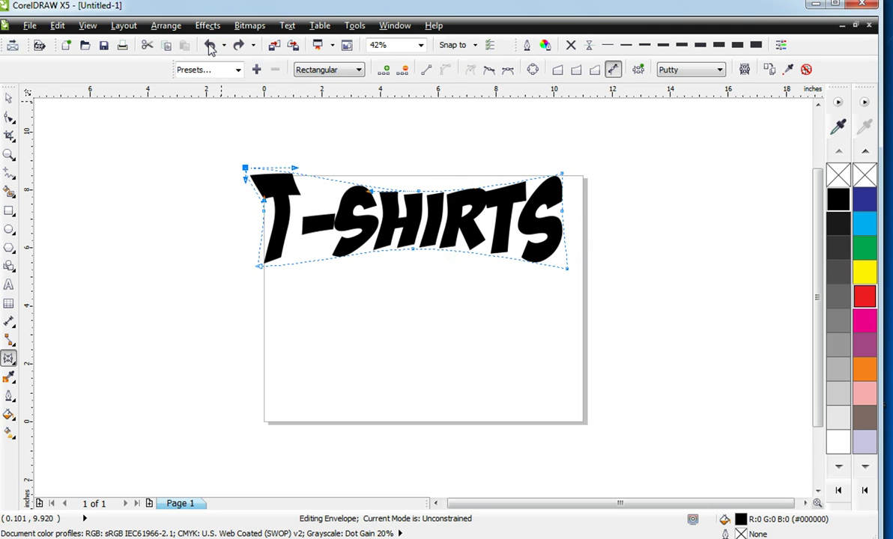
left_click(210, 46)
left_click(211, 47)
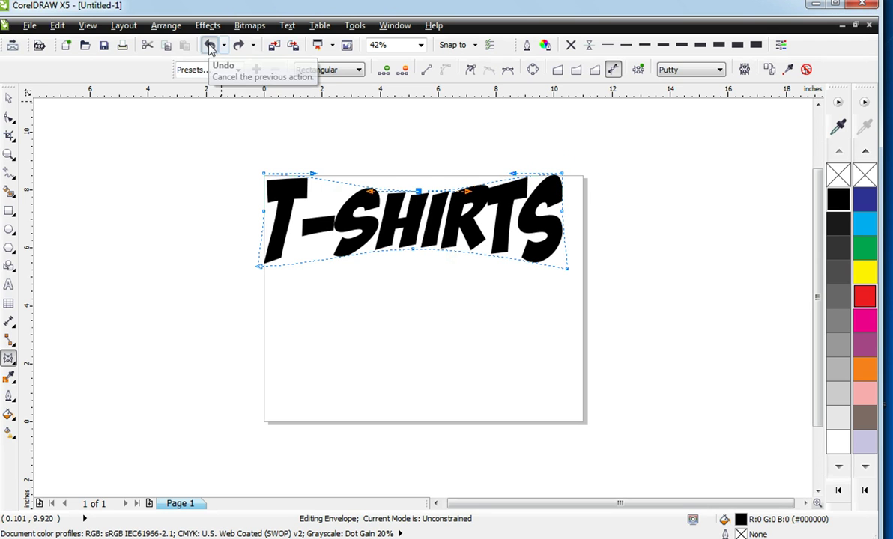
left_click(211, 46)
left_click(210, 46)
left_click(211, 47)
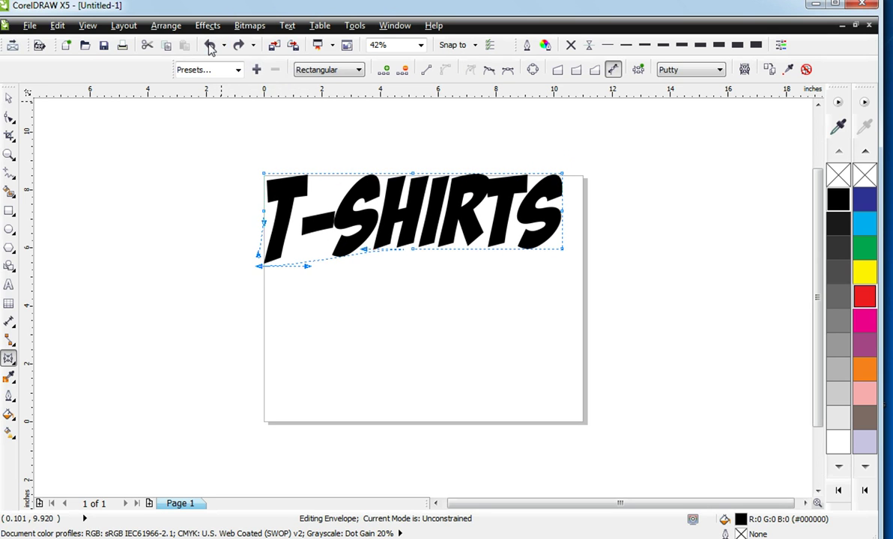
left_click(210, 46)
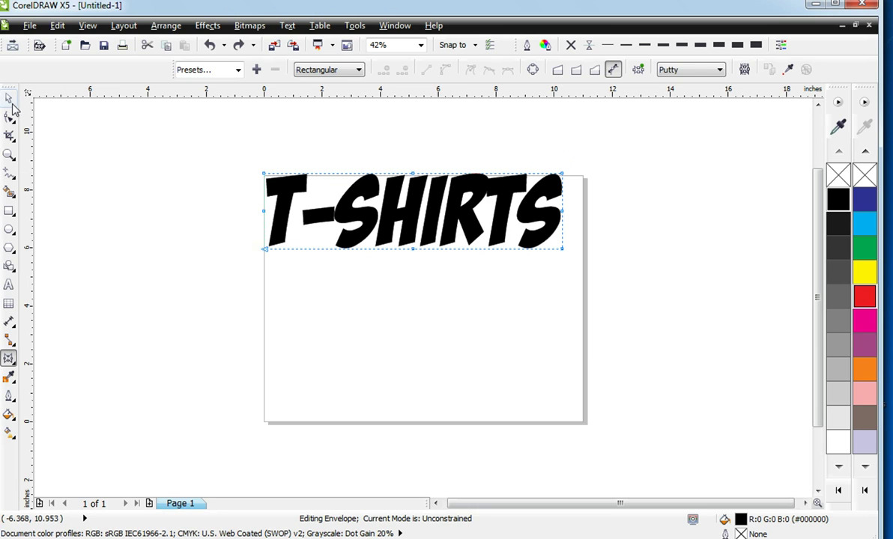
left_click(10, 101)
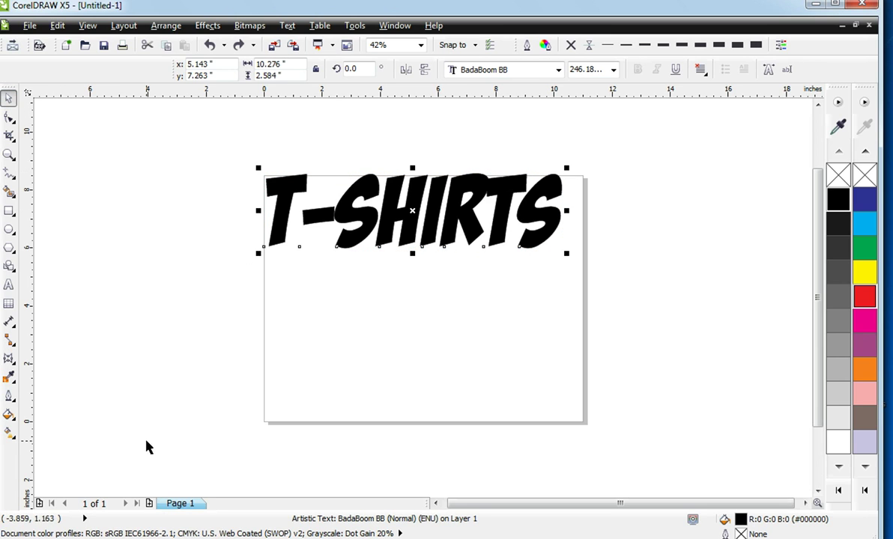
Choose the Contour tool with cyan contour fill and select the T-SHIRTS text.
left_click(18, 368)
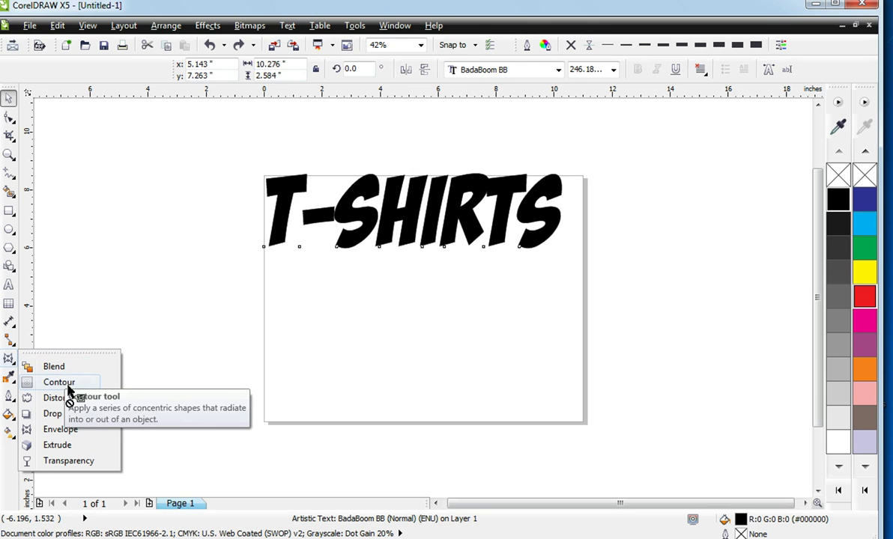
left_click(62, 382)
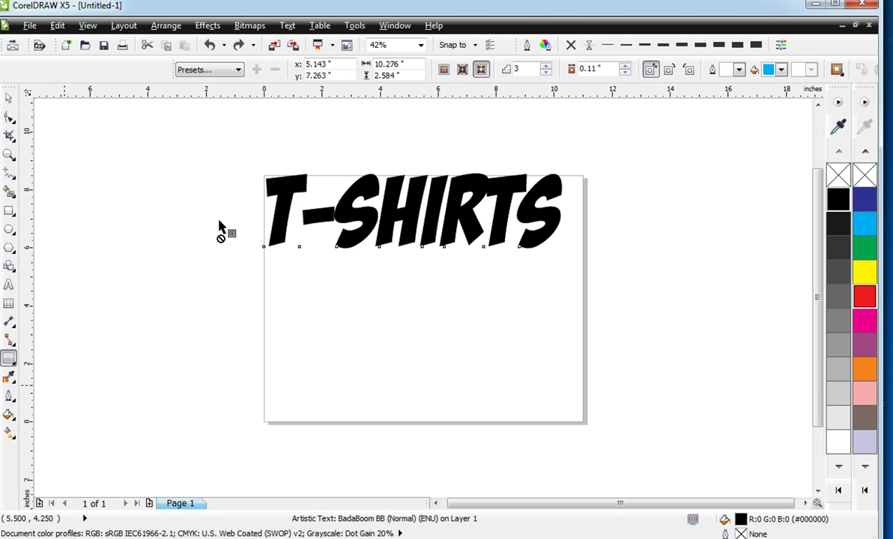
left_click(781, 70)
left_click(791, 85)
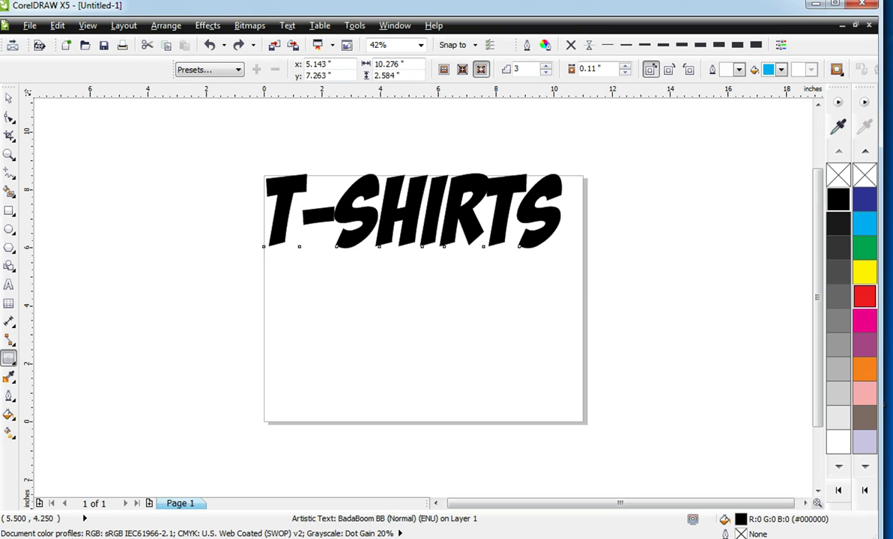
left_click(9, 98)
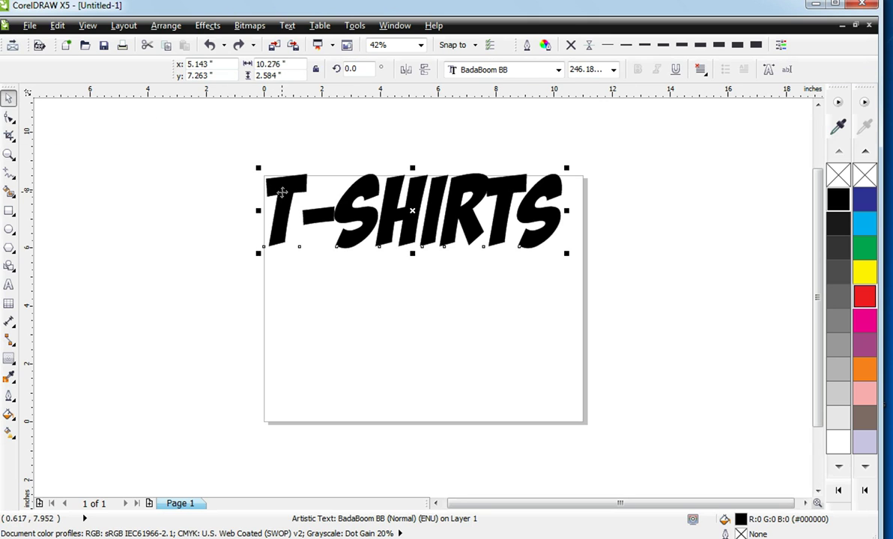
left_click(315, 213)
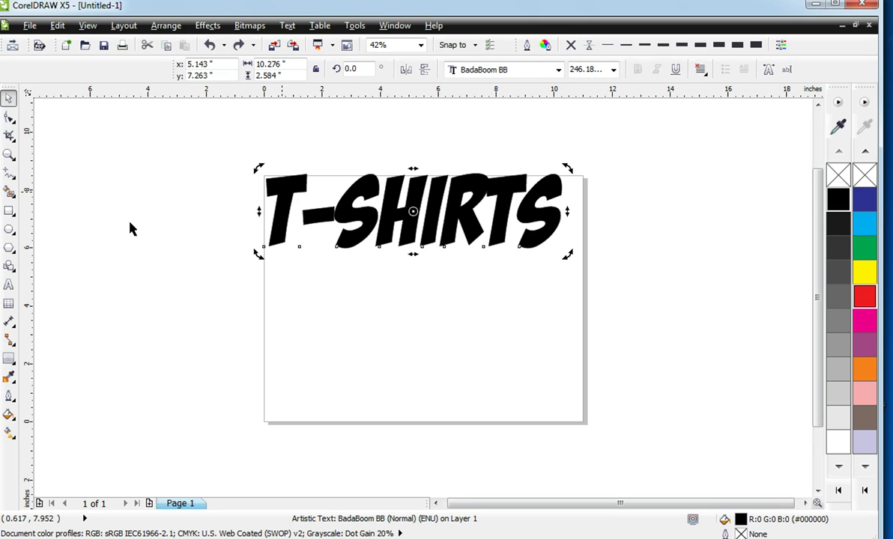
left_click(11, 362)
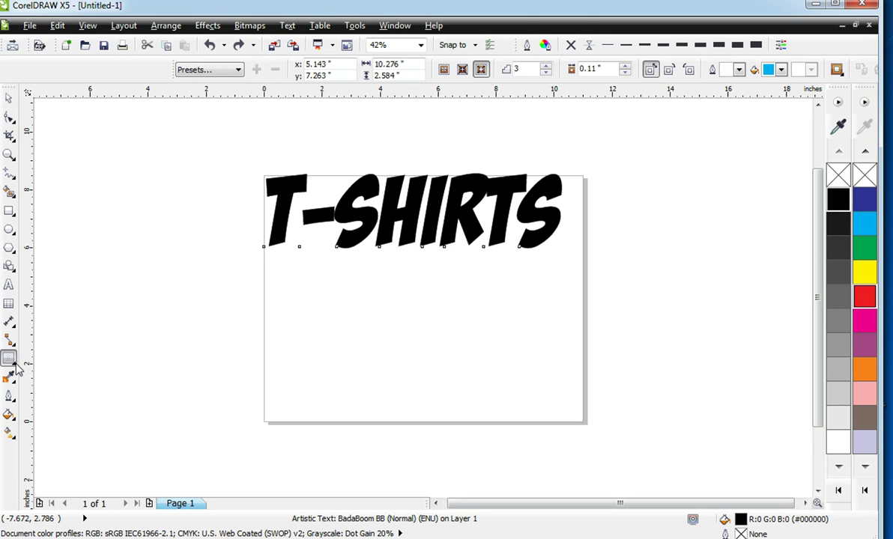
Switch the contour from To Center to Outside with 3 steps.
left_click(449, 72)
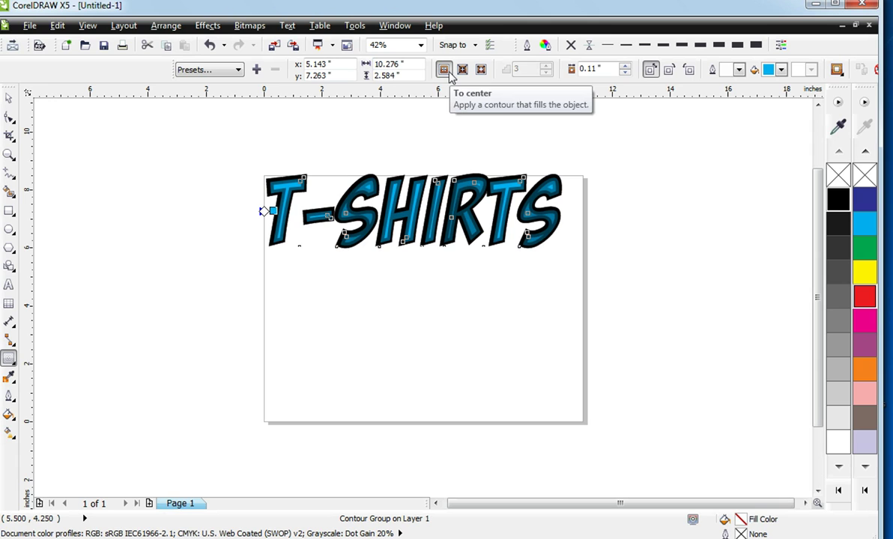
left_click(462, 71)
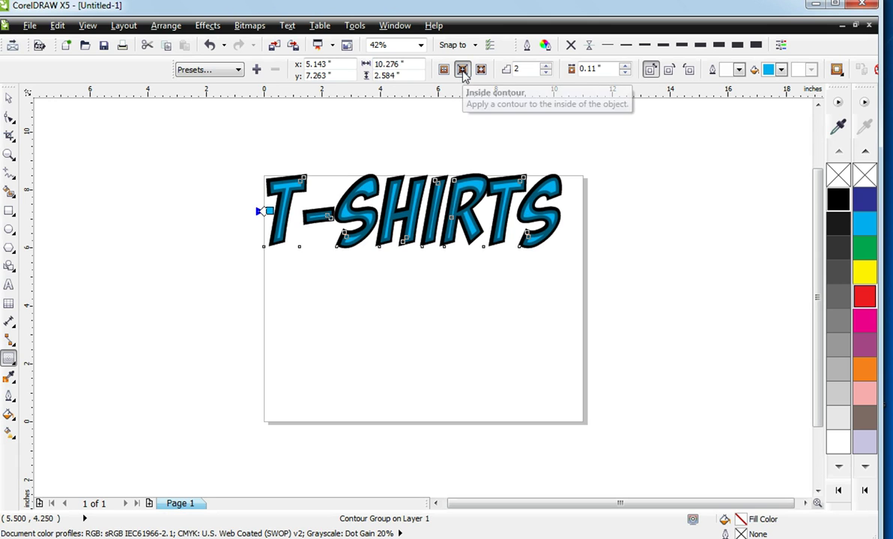
left_click(481, 69)
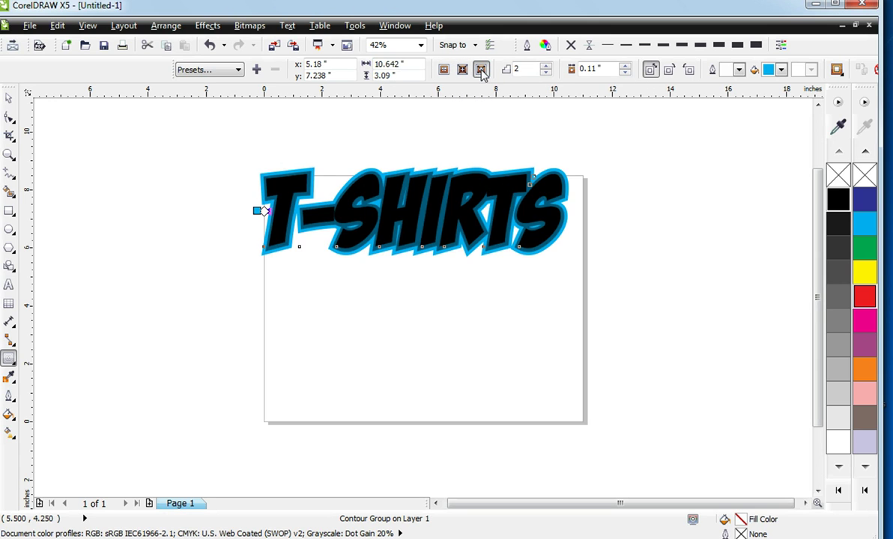
left_click(546, 65)
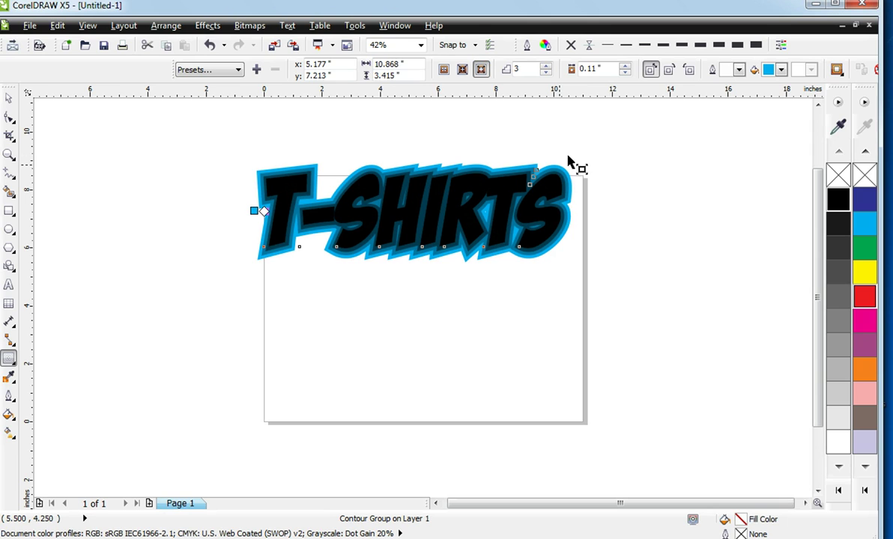
Adjust the contour offset down to 0.06" and back up to about 0.12".
left_click(624, 71)
left_click(624, 72)
left_click(625, 72)
left_click(625, 72)
left_click(625, 72)
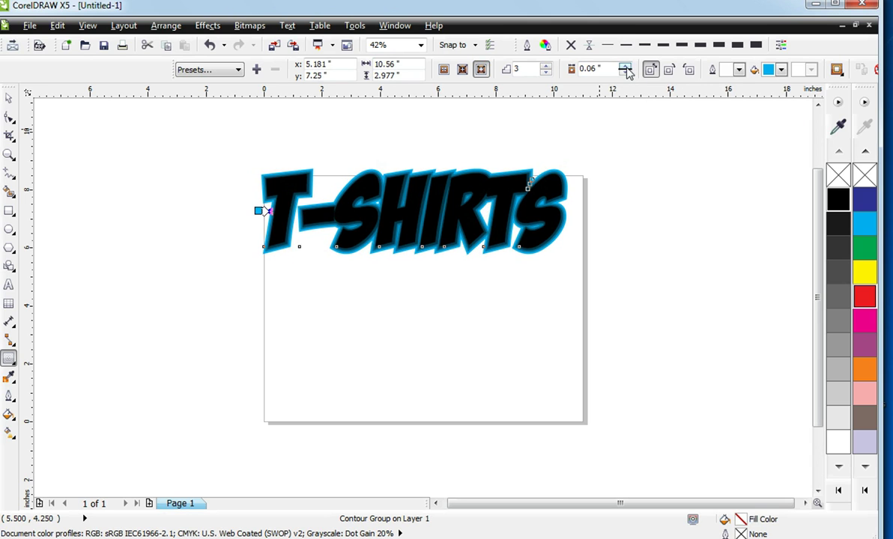
left_click(625, 67)
left_click(625, 67)
left_click(625, 67)
left_click(626, 66)
left_click(625, 67)
left_click(625, 66)
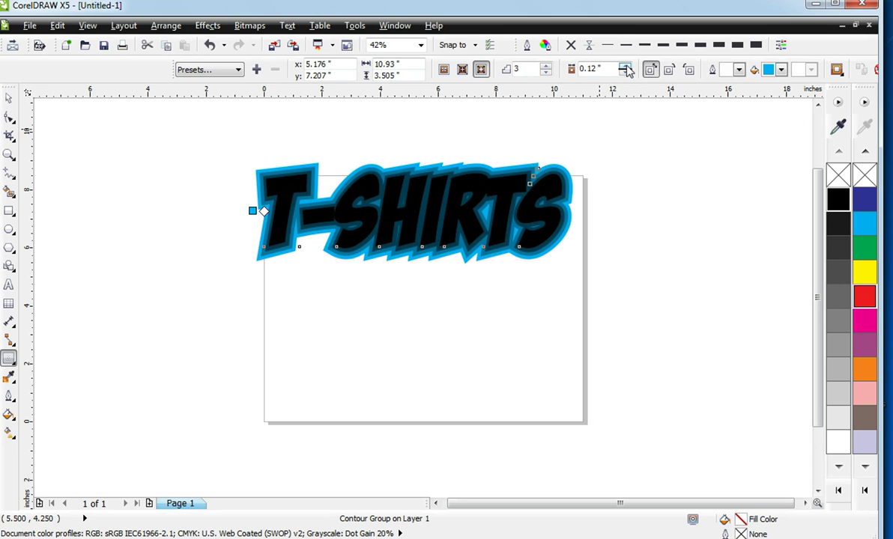
left_click(625, 67)
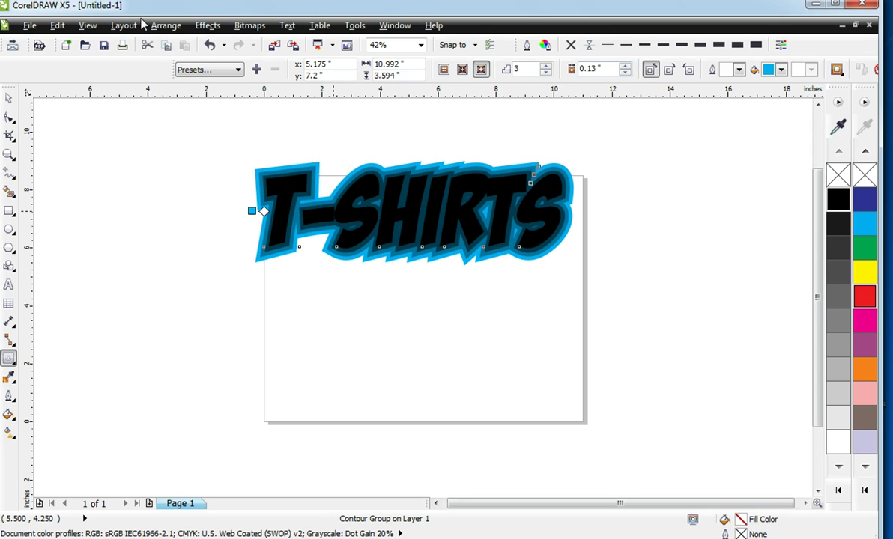
Break the contour group apart and move the T-SHIRTS objects down.
left_click(162, 27)
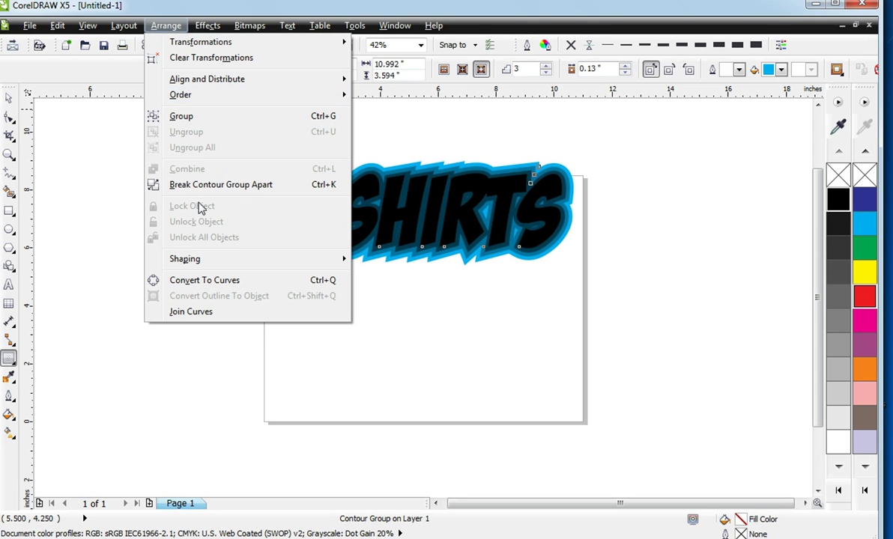
left_click(177, 185)
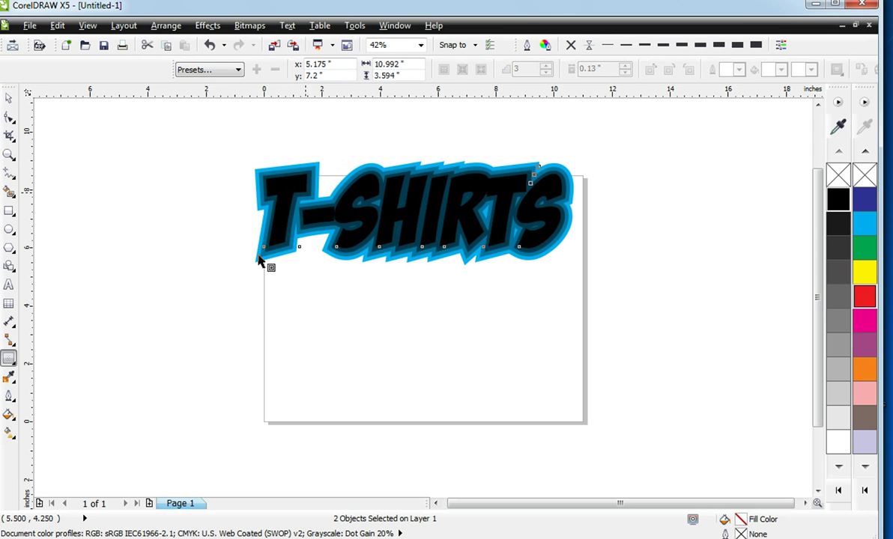
left_click(9, 99)
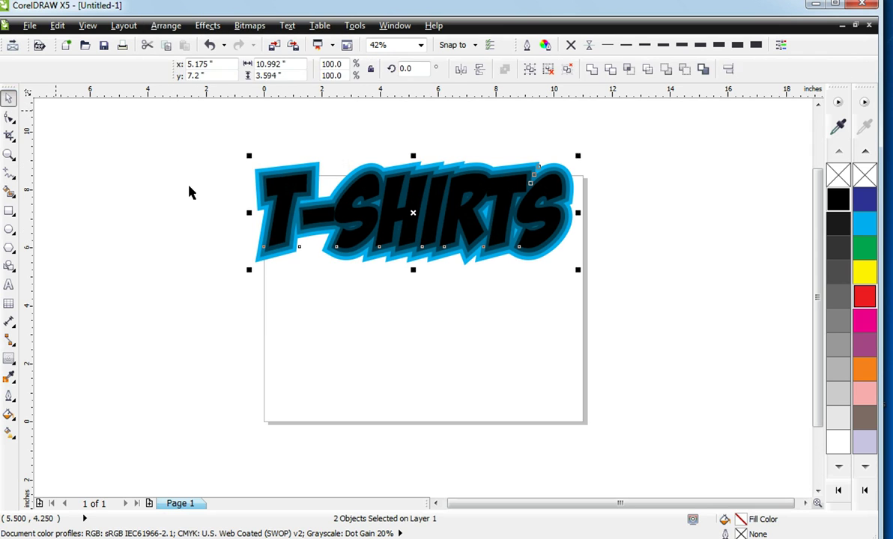
left_click_drag(282, 203, 291, 276)
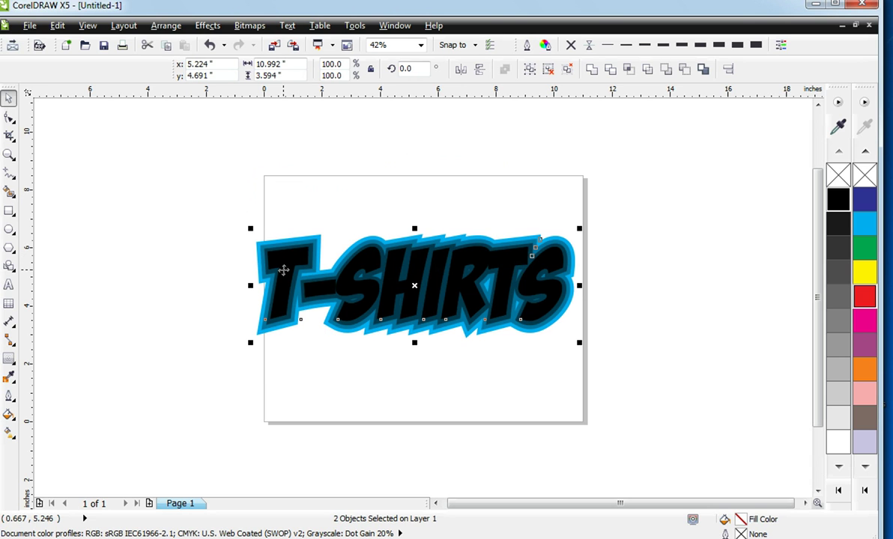
Ungroup all parts and lift the black T-SHIRTS text above the contour copy.
left_click(165, 25)
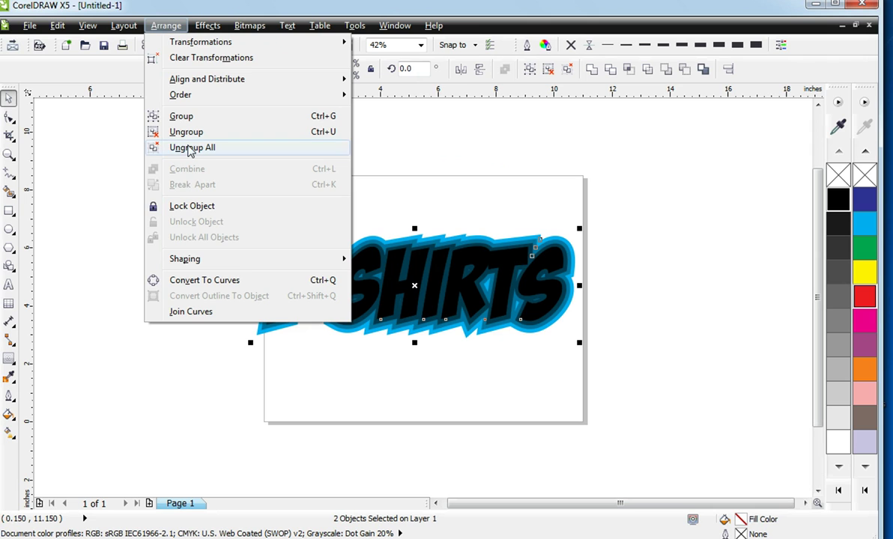
left_click(189, 149)
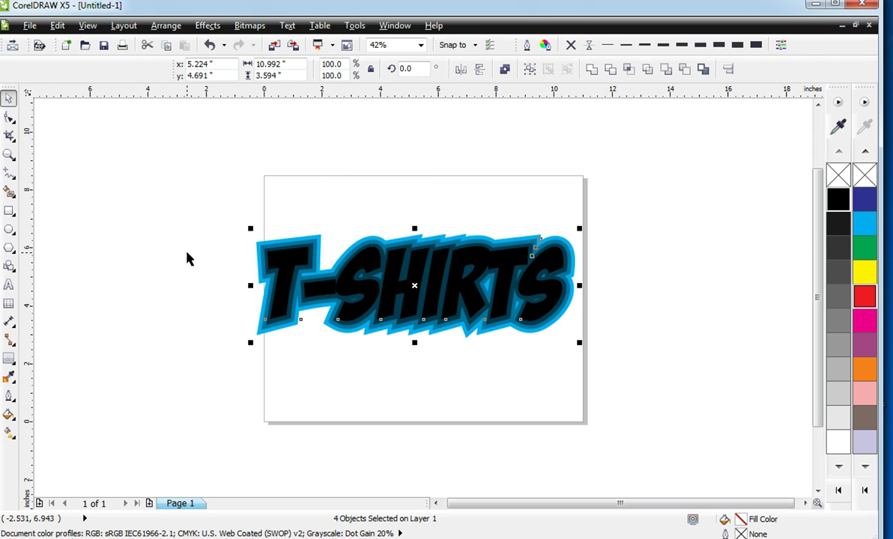
left_click(219, 251)
left_click(282, 262)
left_click_drag(282, 262, 278, 172)
Move the dark-blue and middle blue T-SHIRTS contour curves downward, out of the way.
left_click(292, 284)
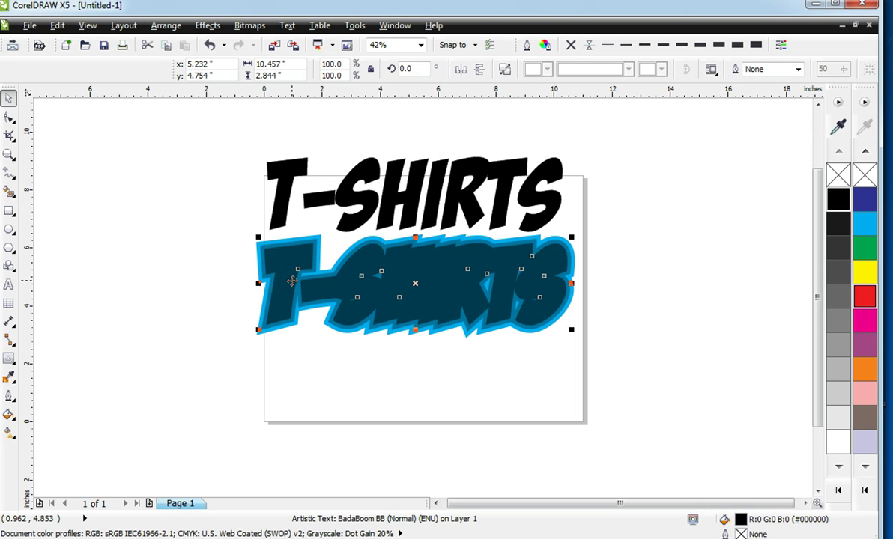
left_click_drag(292, 285, 292, 324)
left_click(287, 255)
left_click_drag(287, 255, 293, 291)
Position the light-blue T-SHIRTS outline curve up behind the black text.
left_click(284, 252)
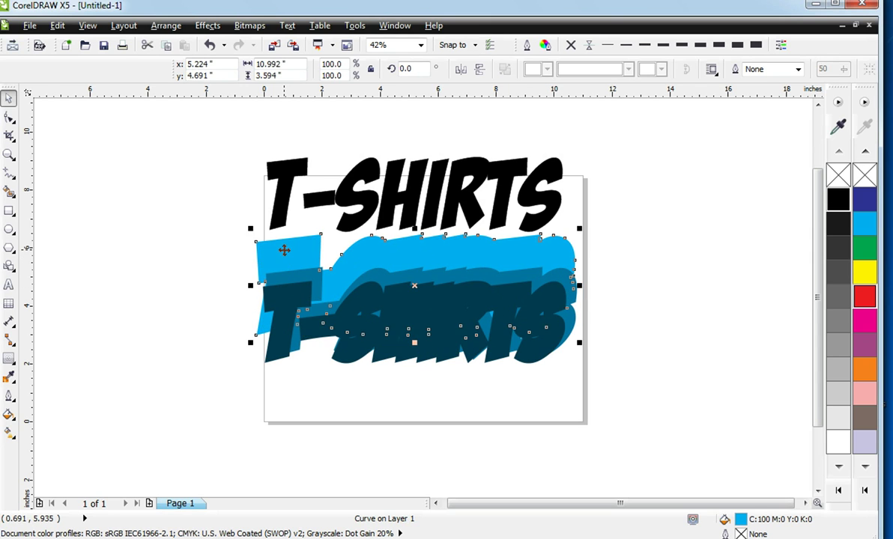
key("F10")
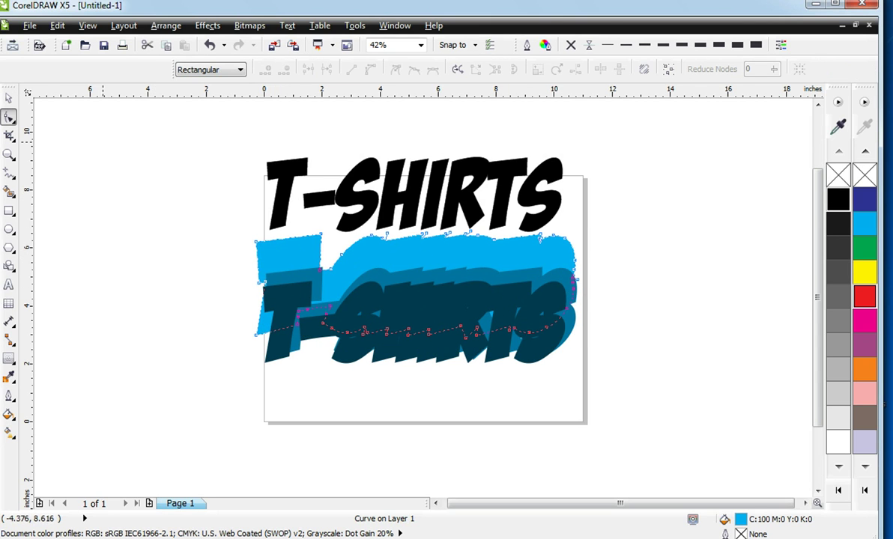
left_click(10, 97)
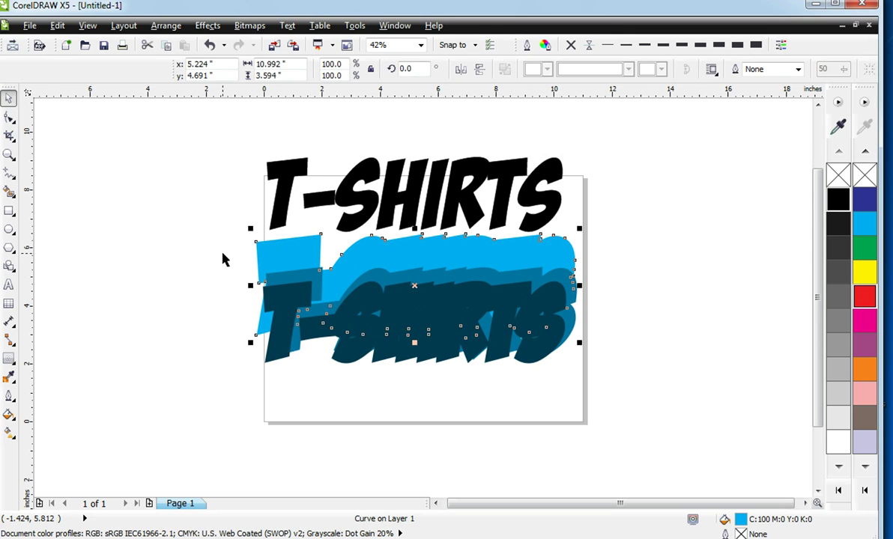
left_click(223, 258)
left_click(279, 253)
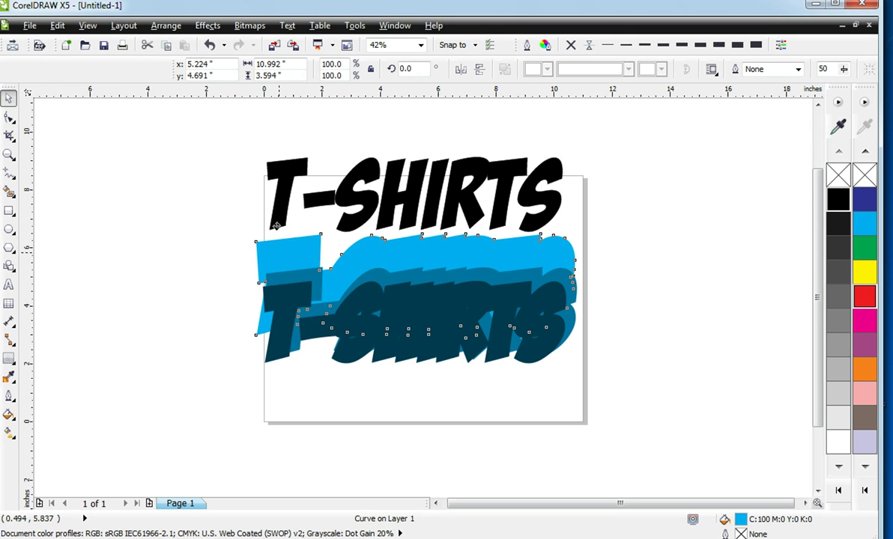
left_click_drag(275, 224, 278, 160)
left_click(208, 223)
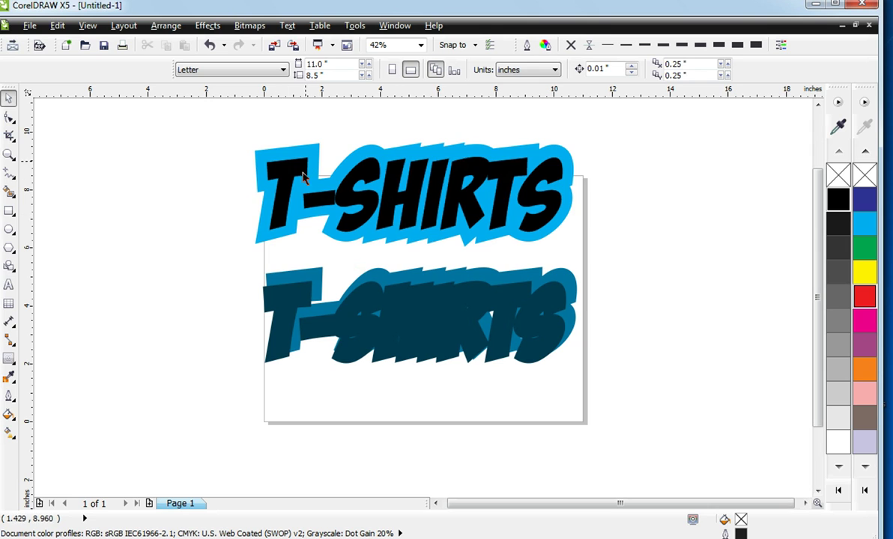
Stack the remaining curves over the text, filling one yellow and the inner one white.
left_click_drag(319, 289, 314, 166)
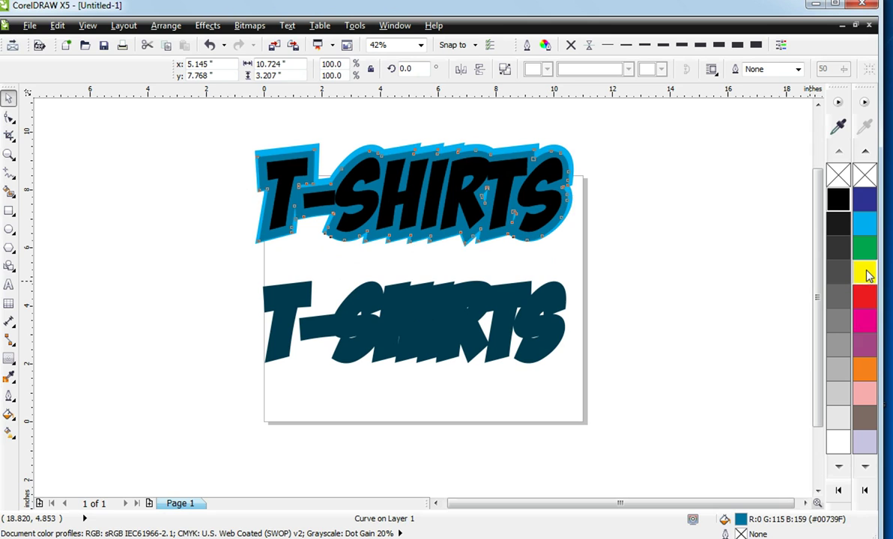
left_click(865, 274)
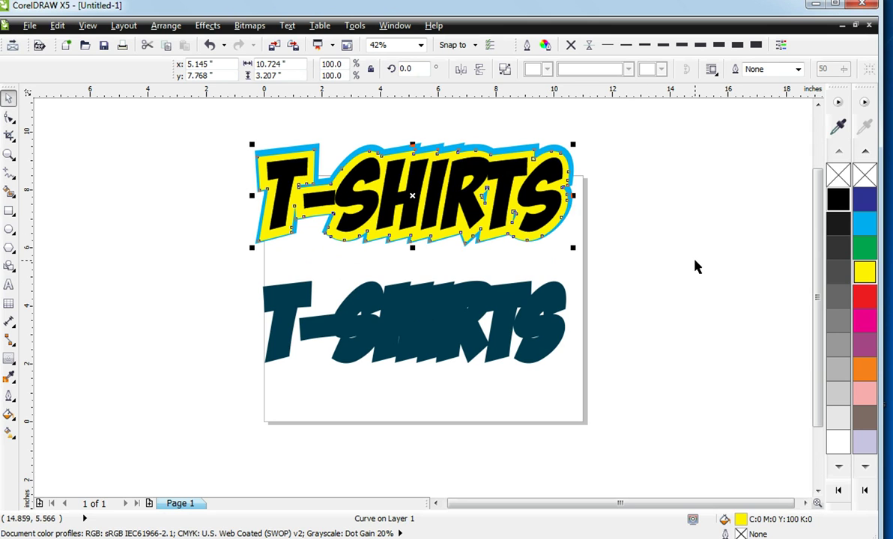
key("Up")
key("Up")
key("Up")
key("Up")
key("Up")
key("Up")
key("Up")
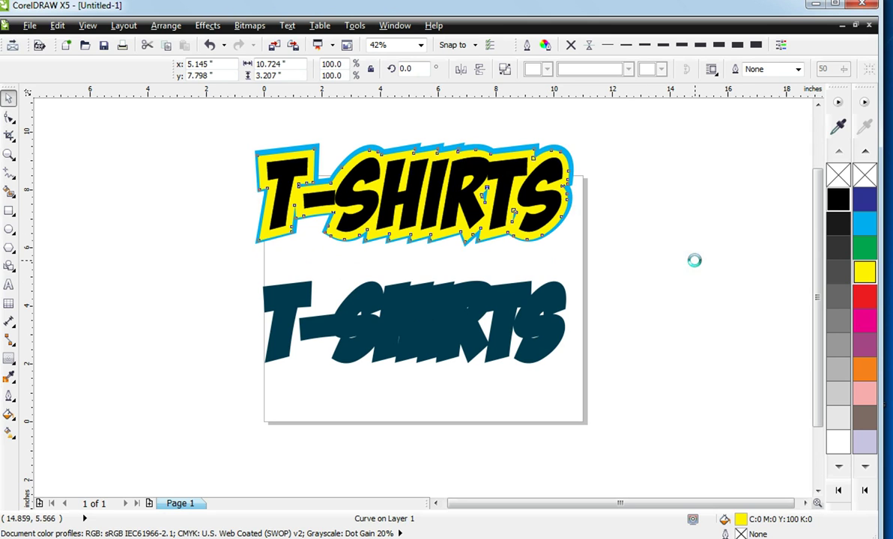
left_click(420, 318)
left_click_drag(418, 318, 421, 190)
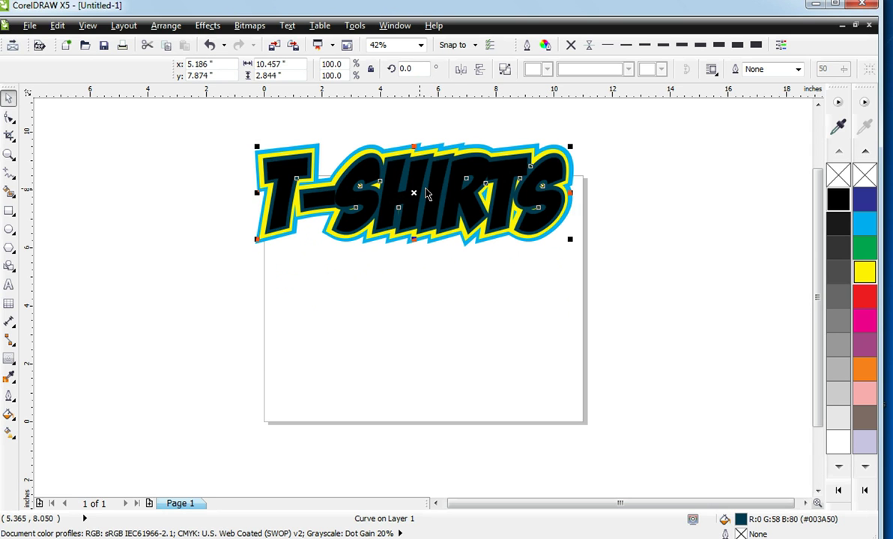
left_click(839, 444)
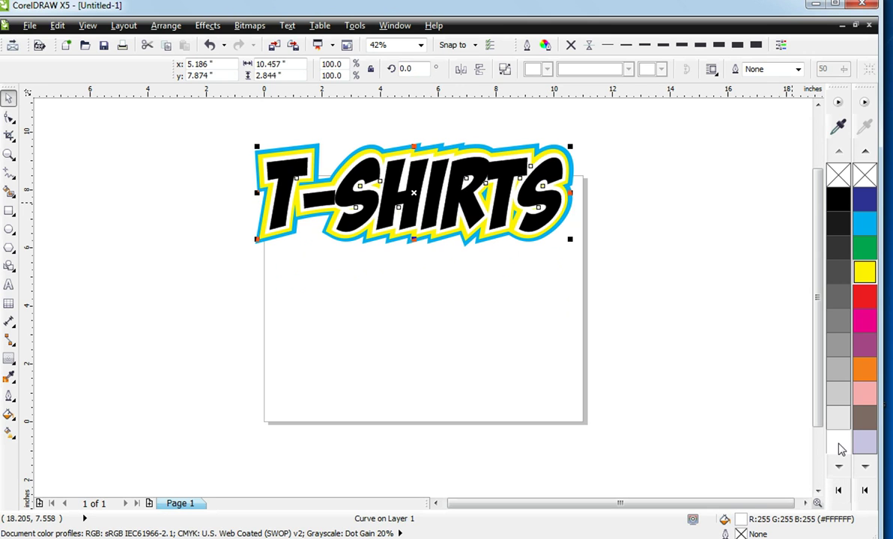
left_click(746, 315)
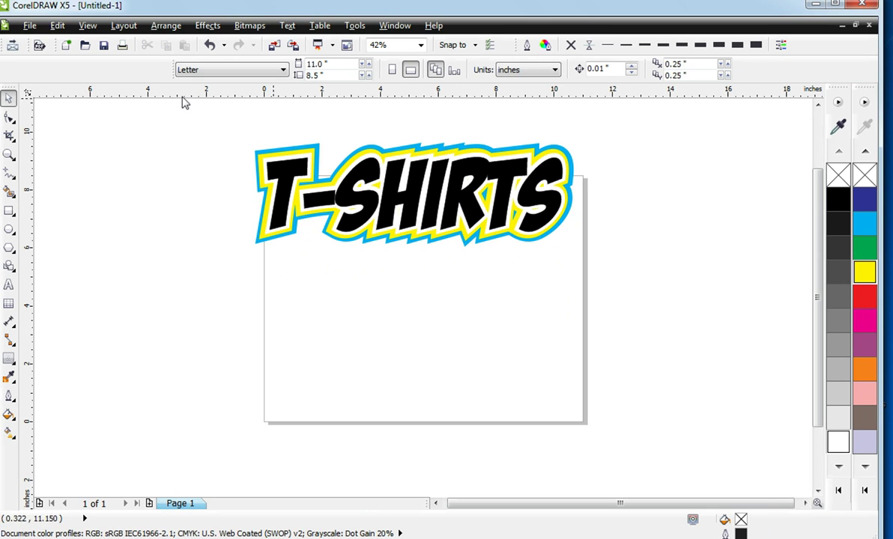
Marquee-select all four logo parts and drag them down onto the page.
left_click_drag(216, 109, 516, 221)
left_click_drag(634, 307, 647, 313)
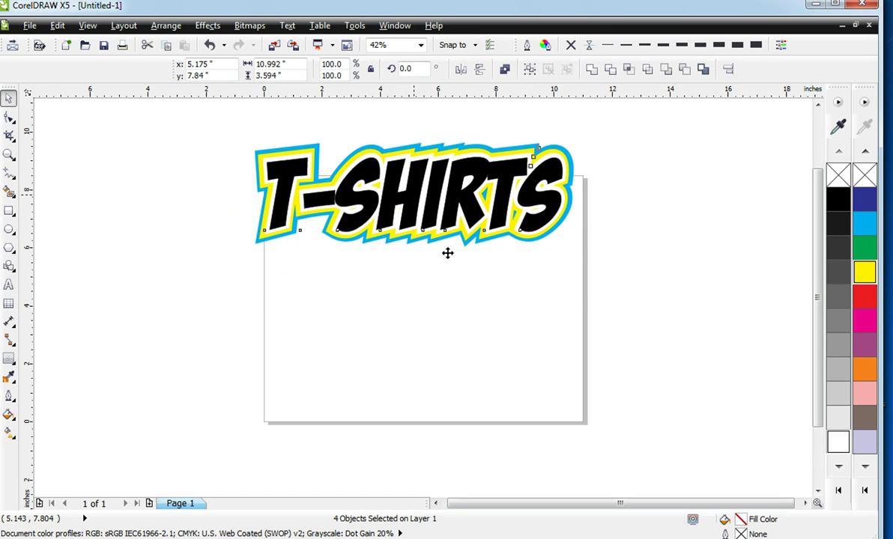
left_click_drag(414, 194, 428, 283)
left_click(156, 219)
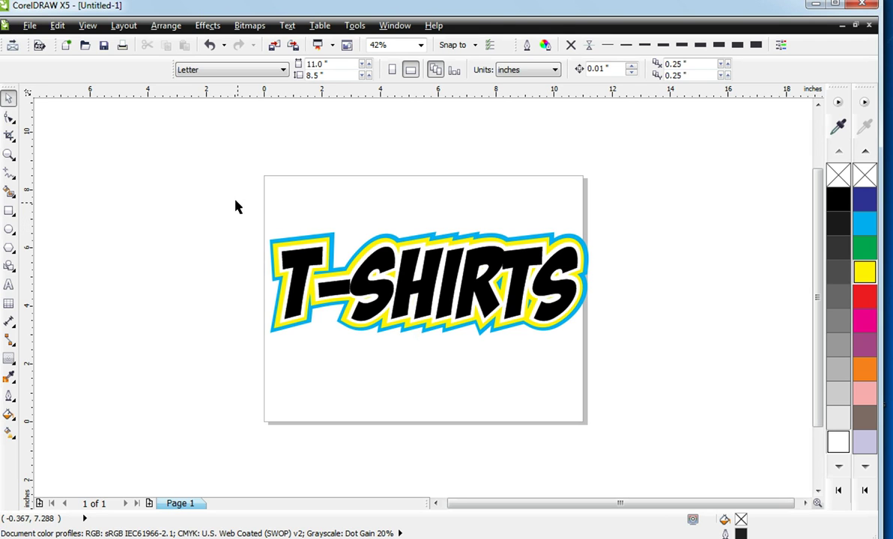
In File > Print, enable Print separations on the Color tab and view the Separations tab.
left_click(30, 26)
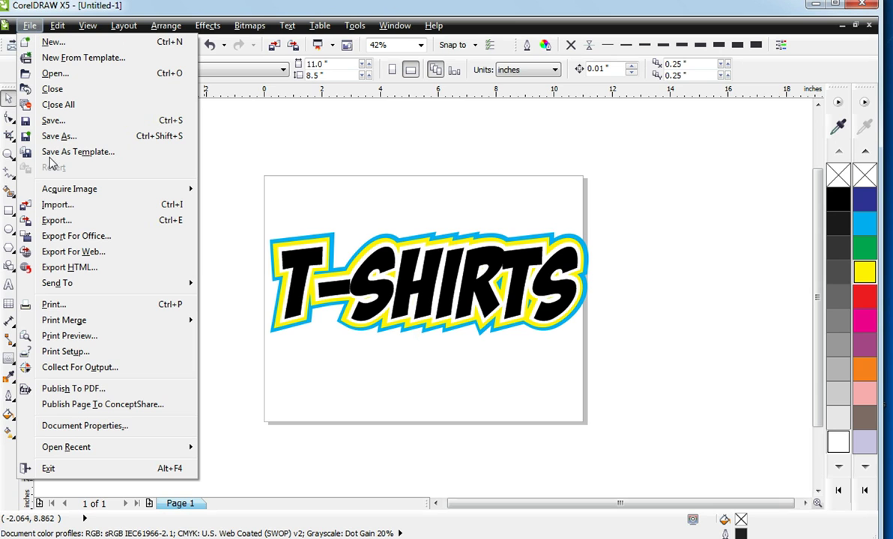
left_click(54, 305)
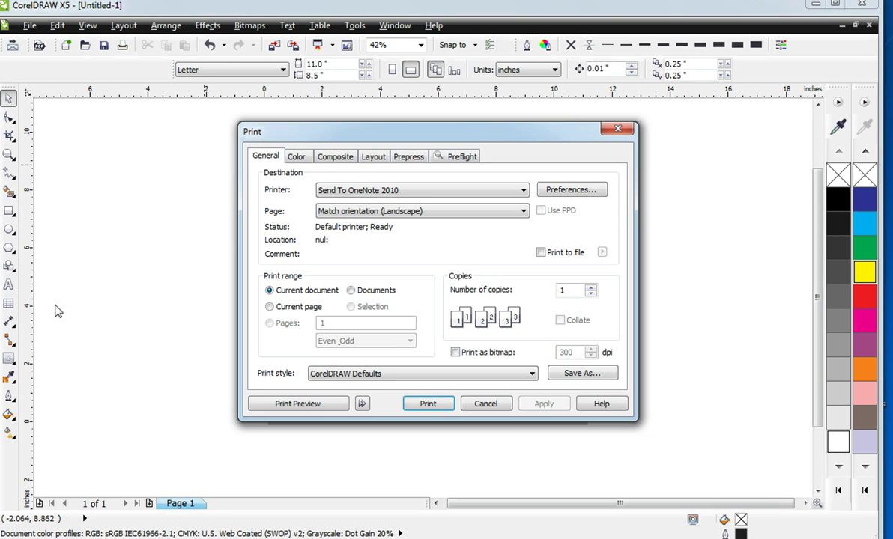
left_click(296, 157)
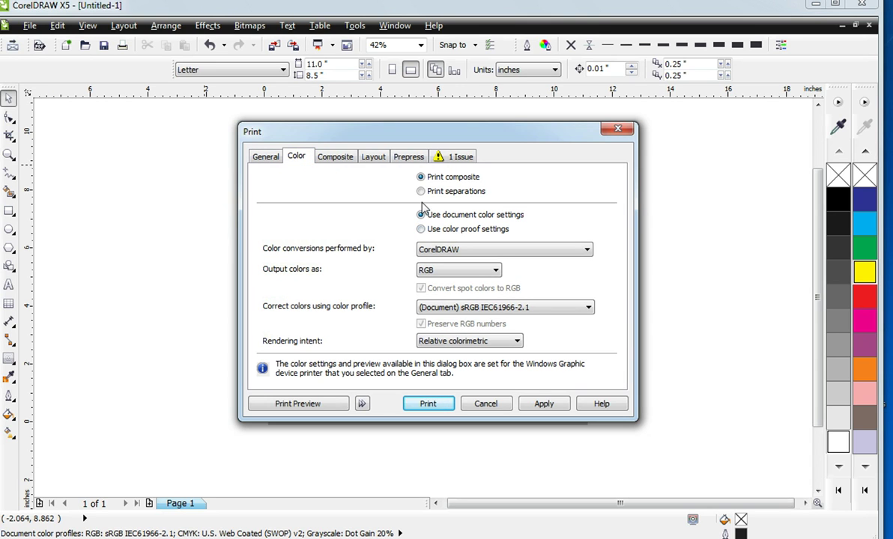
left_click(421, 191)
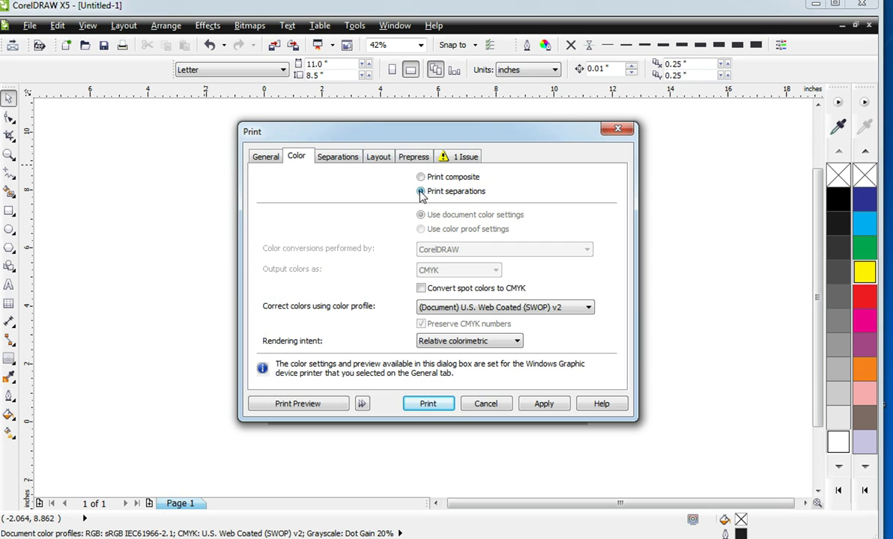
left_click(339, 159)
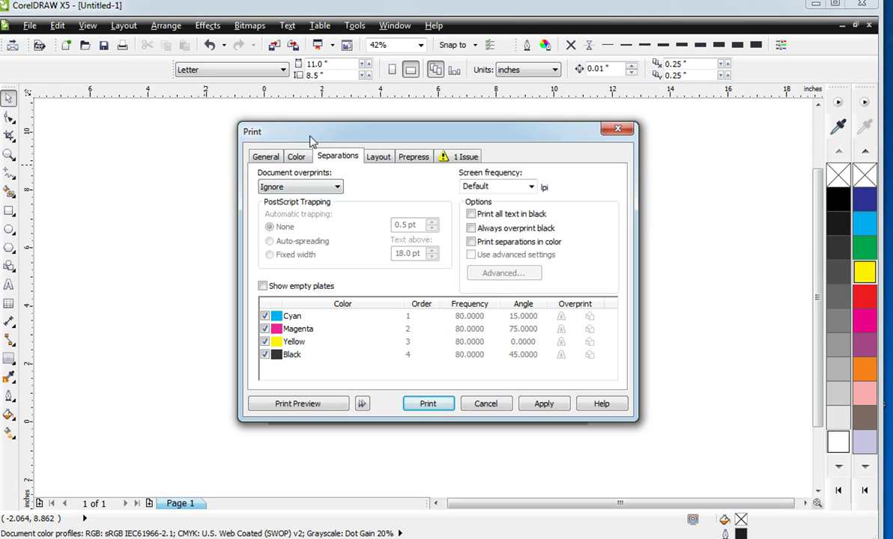
Open the Print Preview of the separated output, then close the preview.
left_click_drag(314, 129, 125, 177)
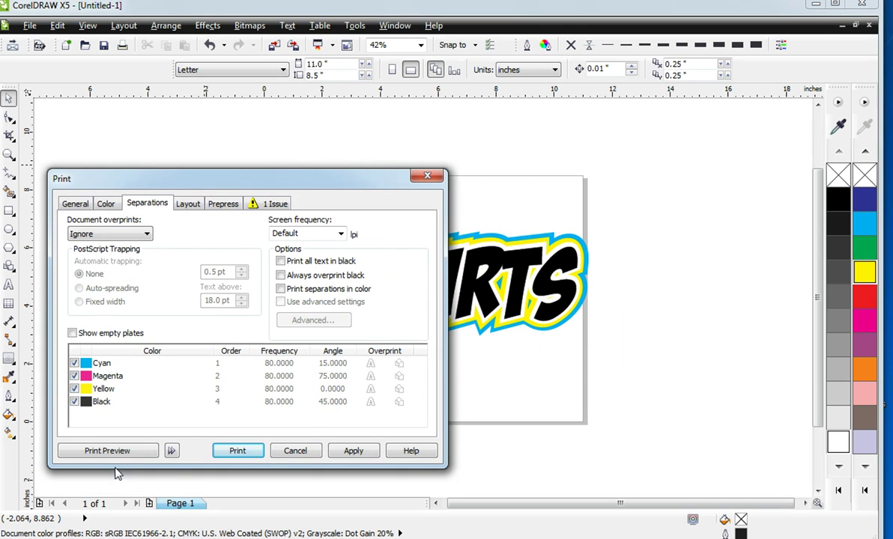
left_click(107, 451)
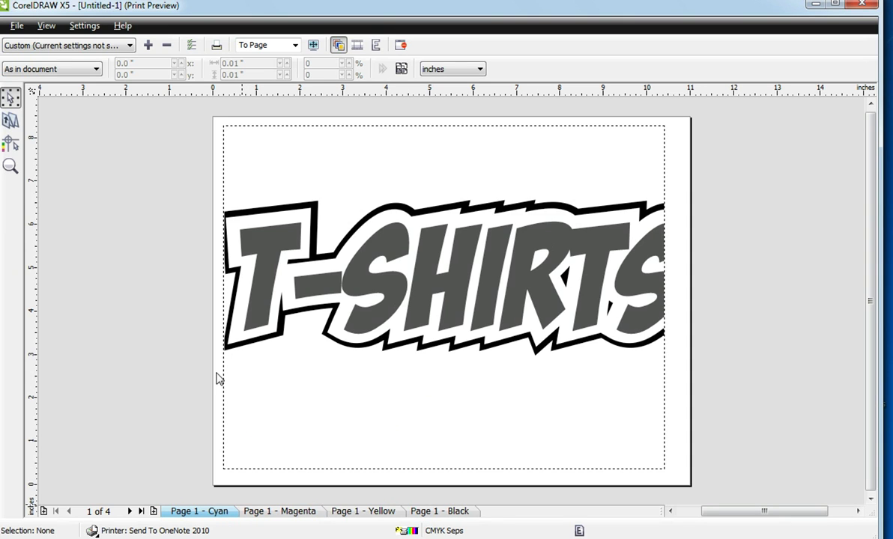
left_click(16, 26)
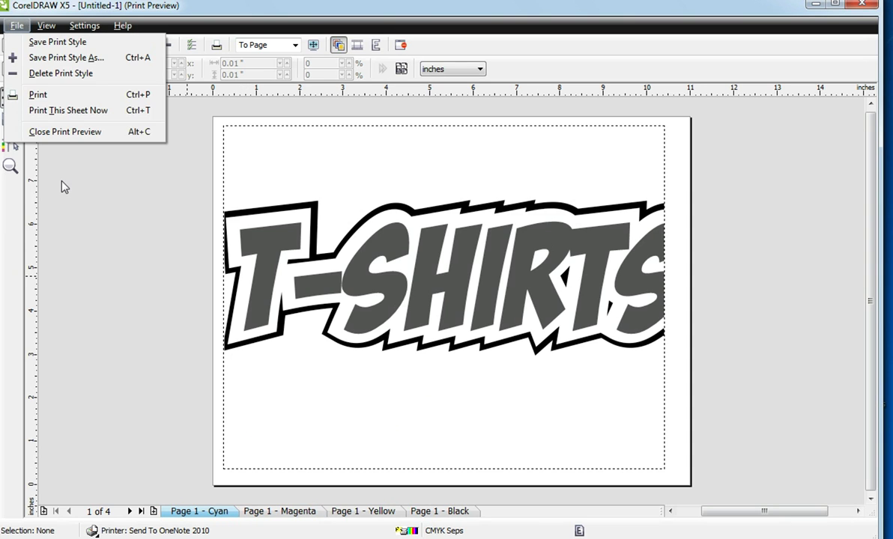
left_click(63, 133)
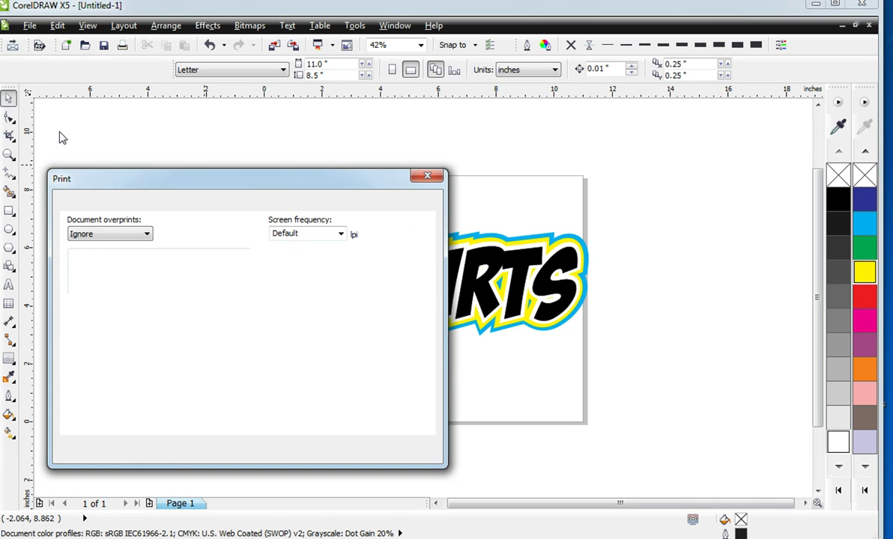
Close the Print dialog and select the T-SHIRTS text.
left_click(428, 178)
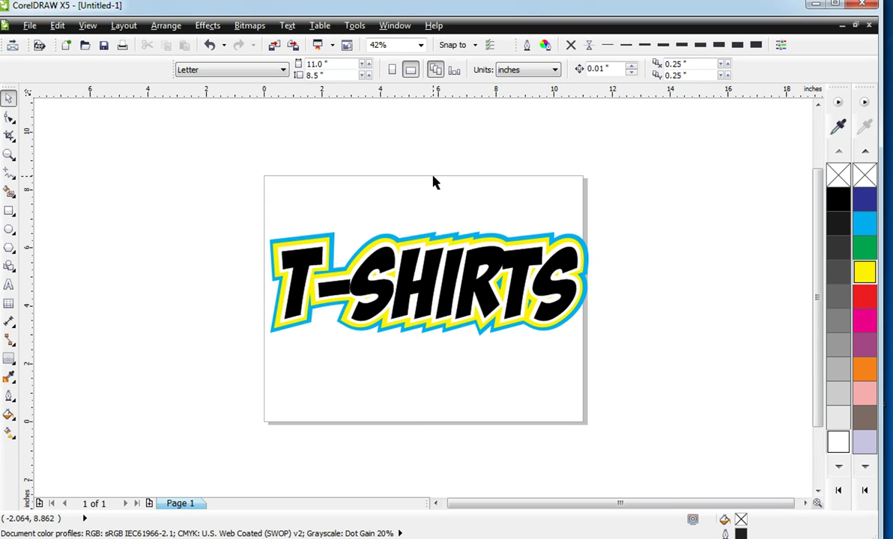
left_click(298, 262)
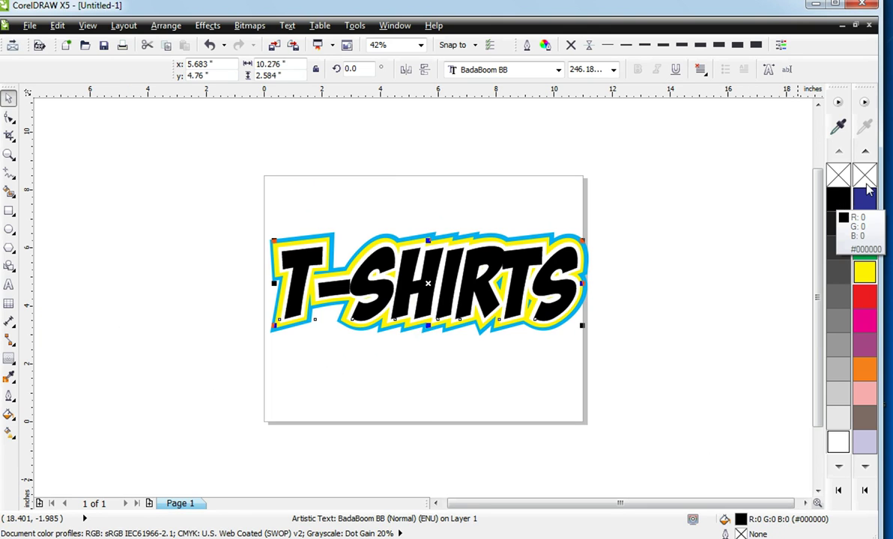
left_click(863, 157)
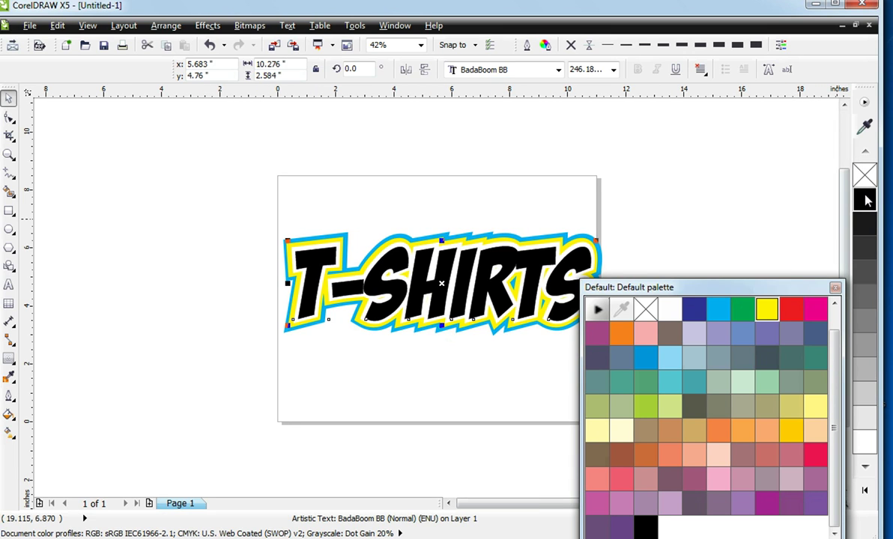
left_click(835, 289)
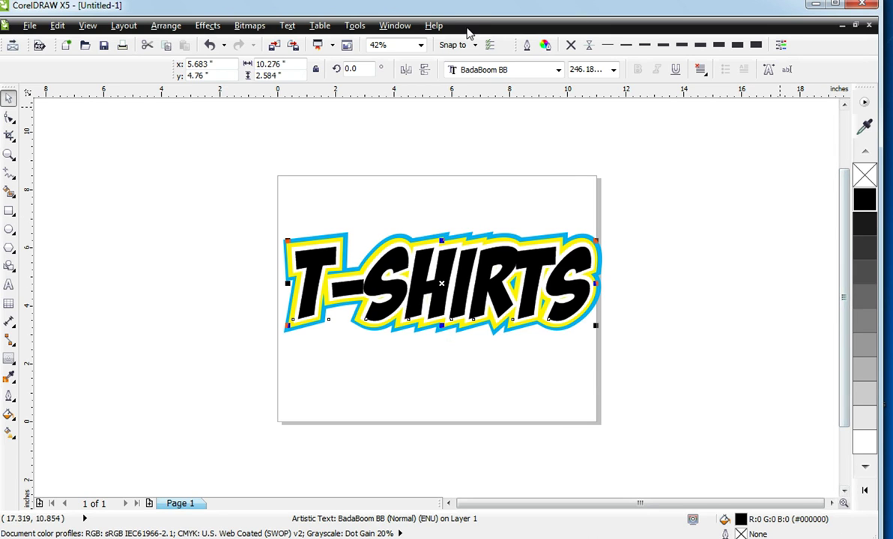
Add the CMYK palette via Window > Color Palettes and fill the text with C0 M0 Y0 K100 black.
left_click(393, 27)
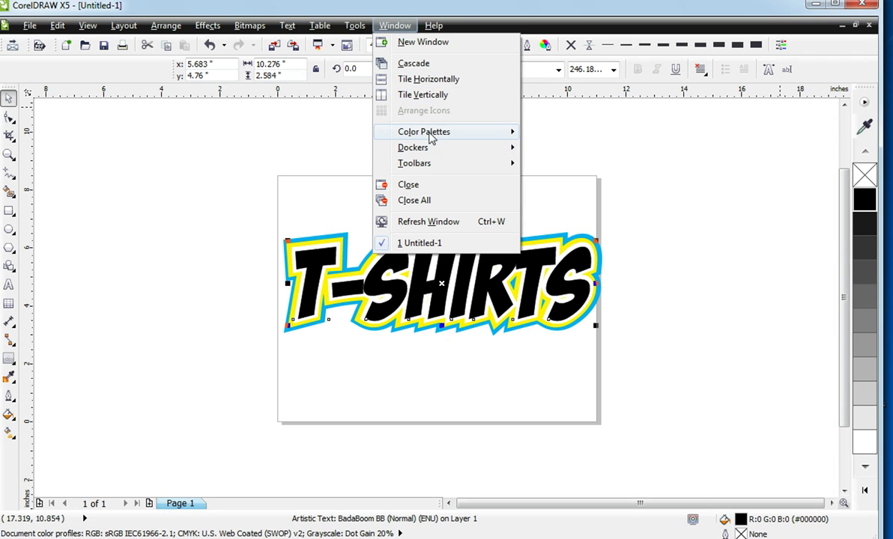
mouse_move(419, 133)
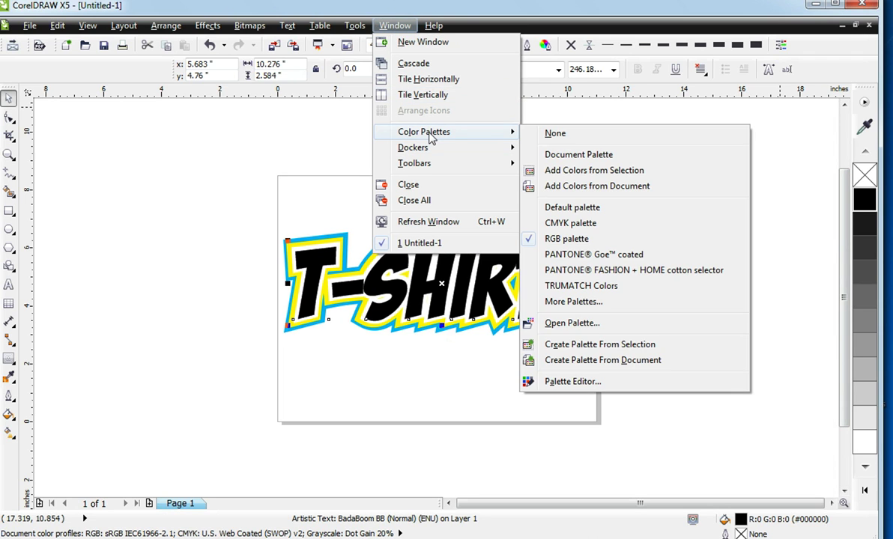
left_click(579, 224)
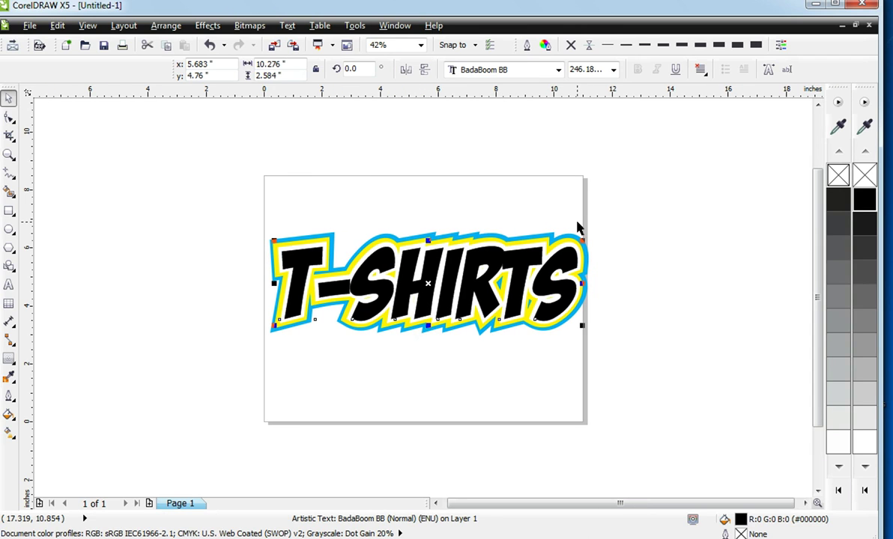
left_click(843, 201)
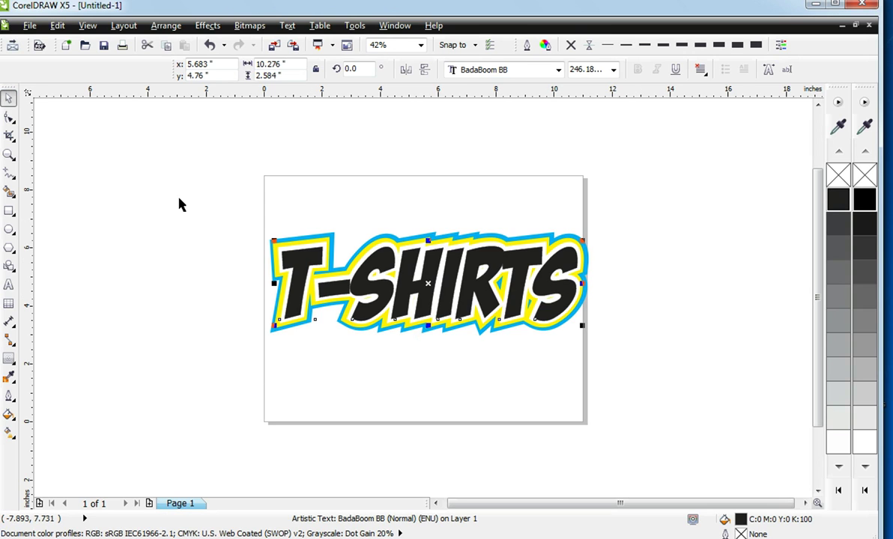
left_click(268, 243)
left_click(301, 264)
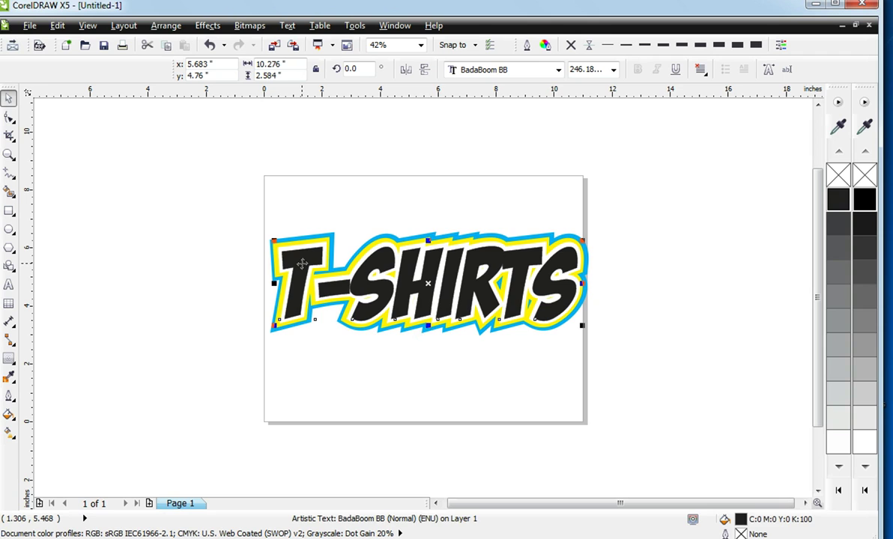
Reopen File > Print with Print separations on, showing Cyan, Yellow and Black plates.
left_click(30, 25)
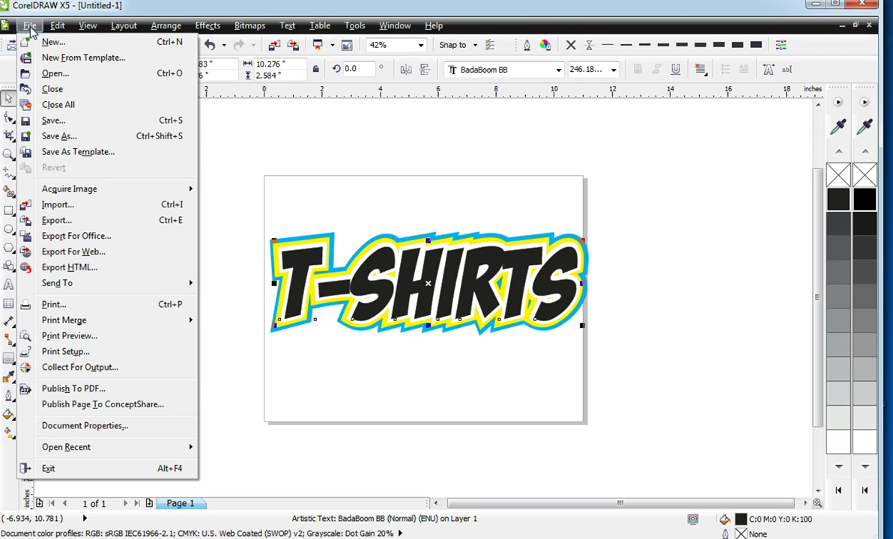
left_click(64, 307)
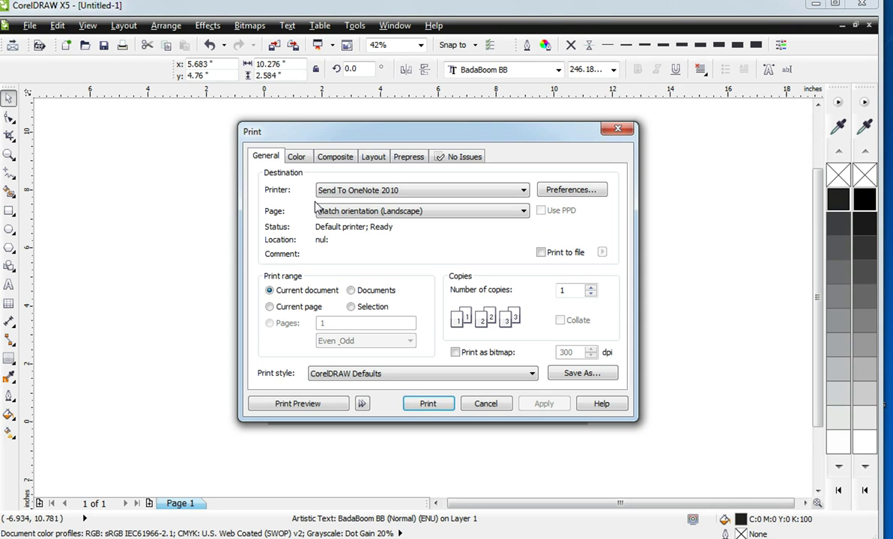
left_click(298, 159)
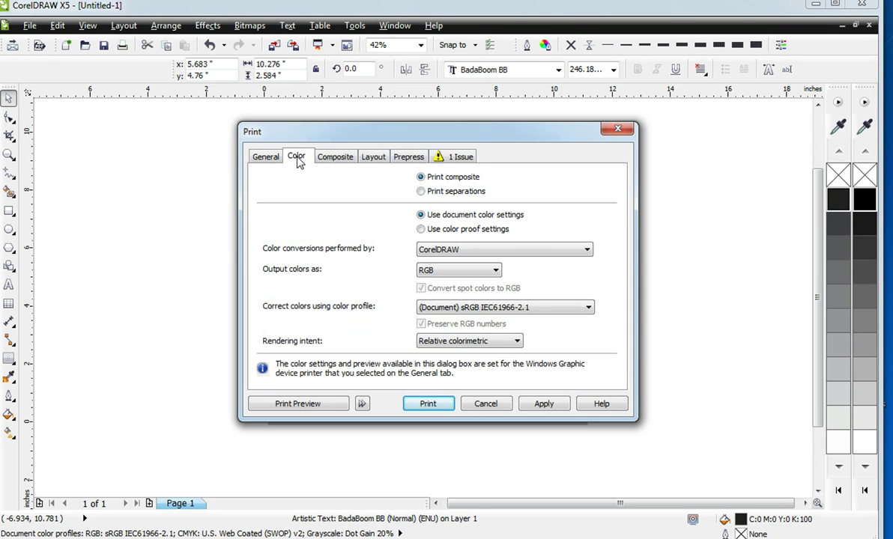
left_click(421, 192)
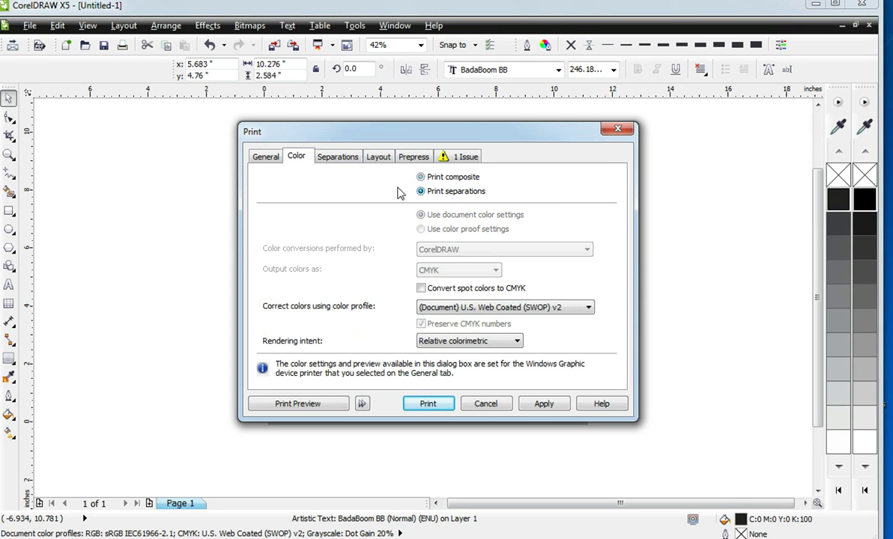
left_click(346, 160)
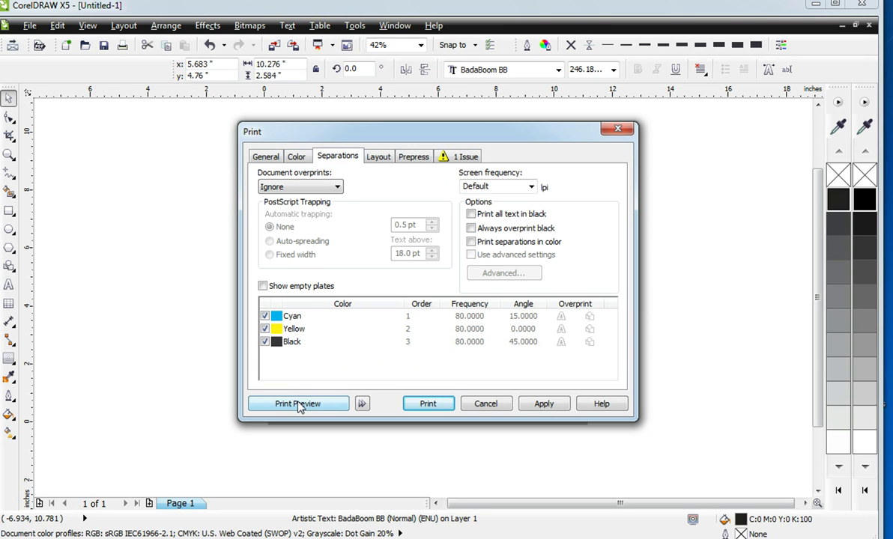
Open the printer Preferences from the General tab and cancel them unchanged.
left_click(266, 158)
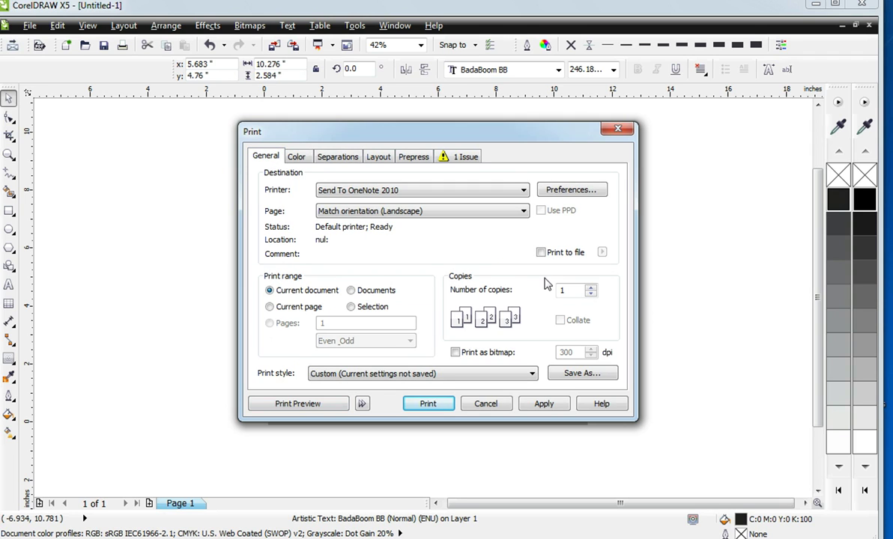
left_click(570, 190)
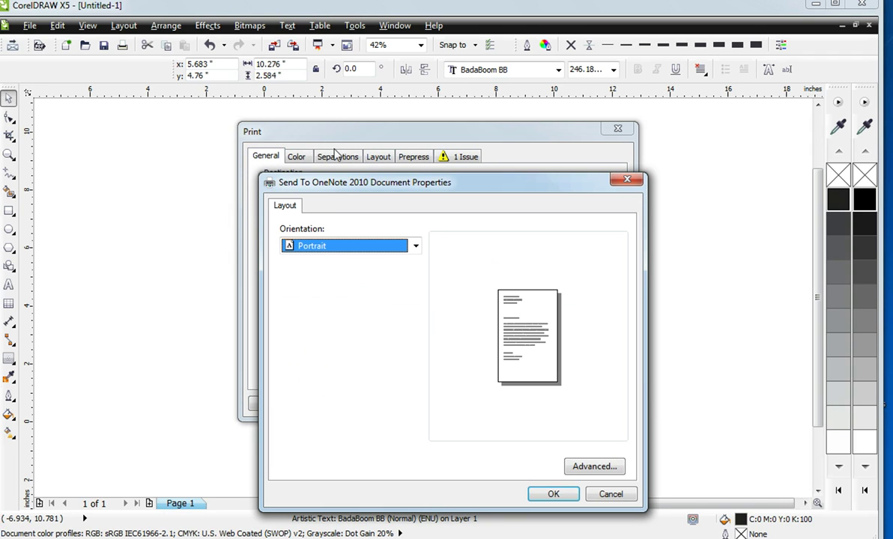
left_click(609, 495)
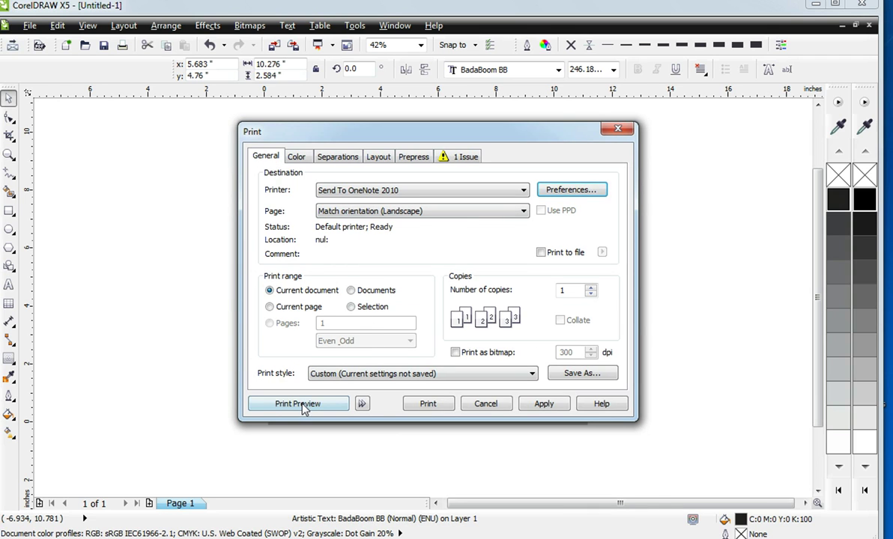
Preview the Cyan, Yellow and Black plates, close the preview, and show the Prepress tab.
left_click(302, 405)
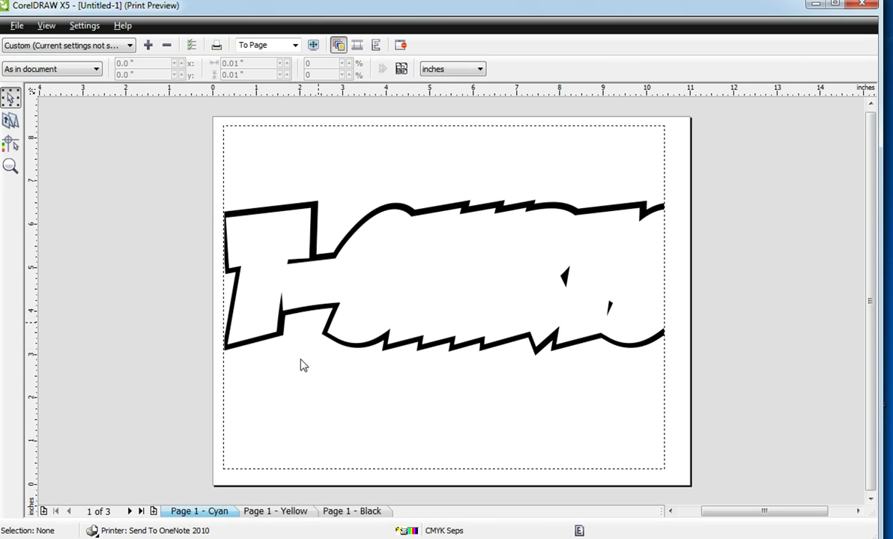
left_click(269, 512)
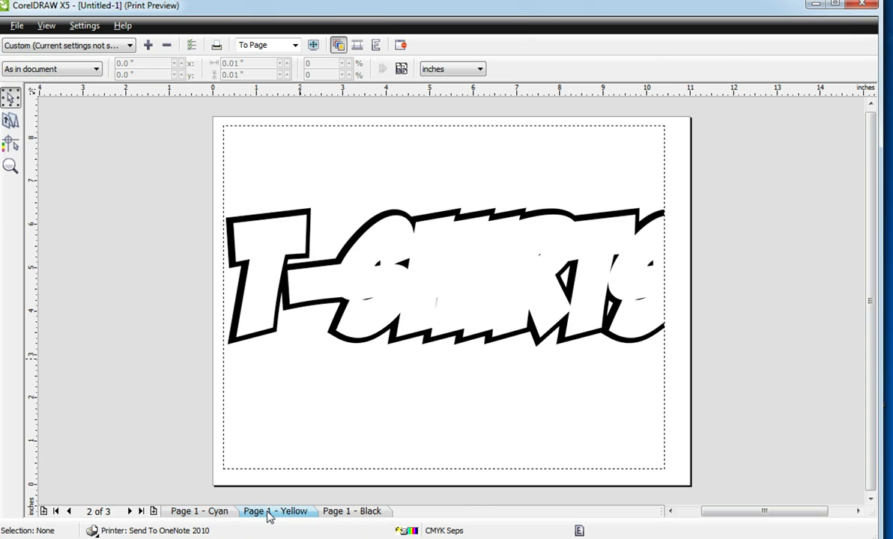
left_click(365, 513)
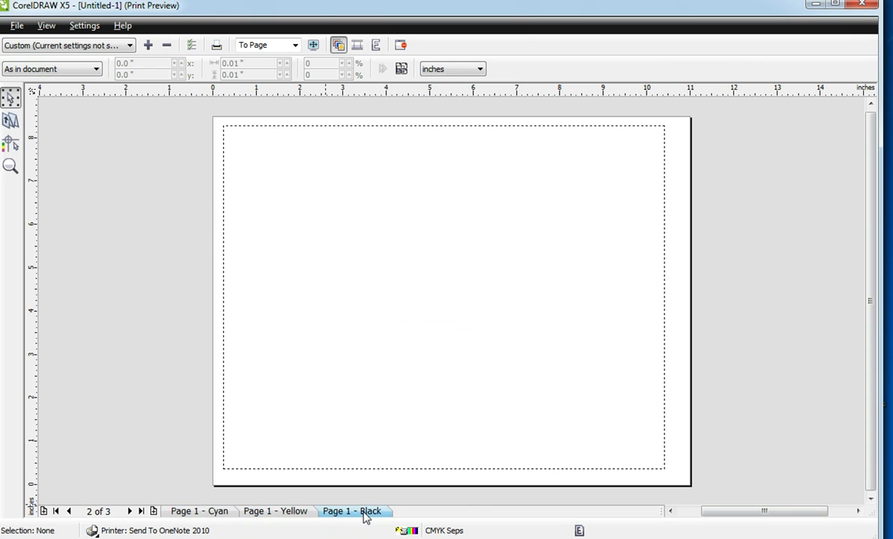
left_click(16, 26)
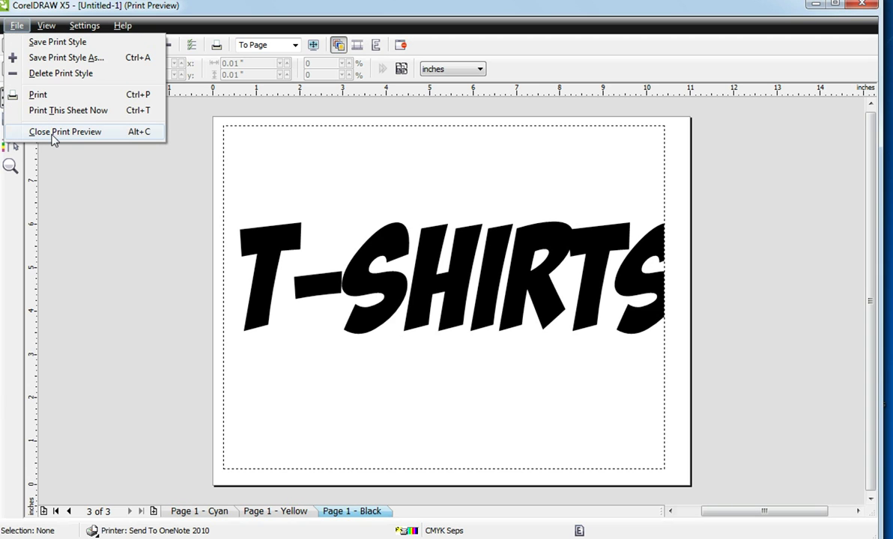
left_click(53, 137)
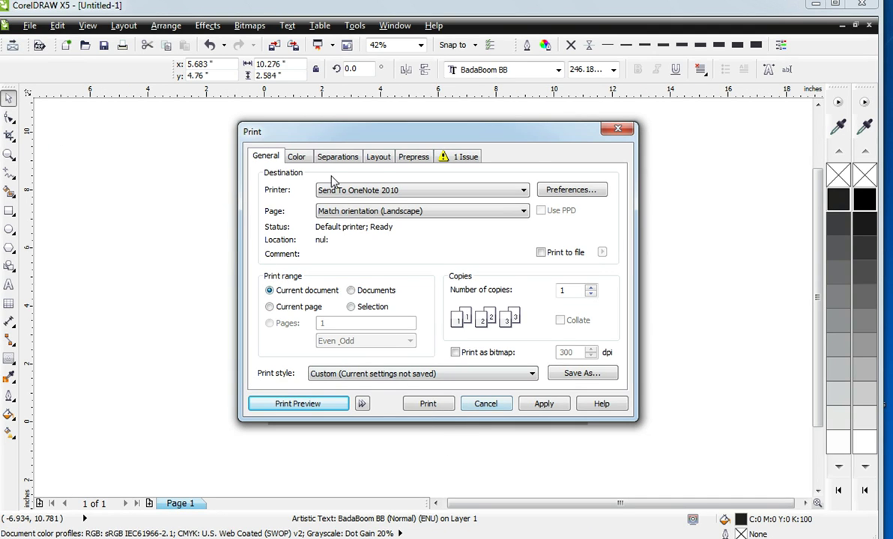
left_click(416, 158)
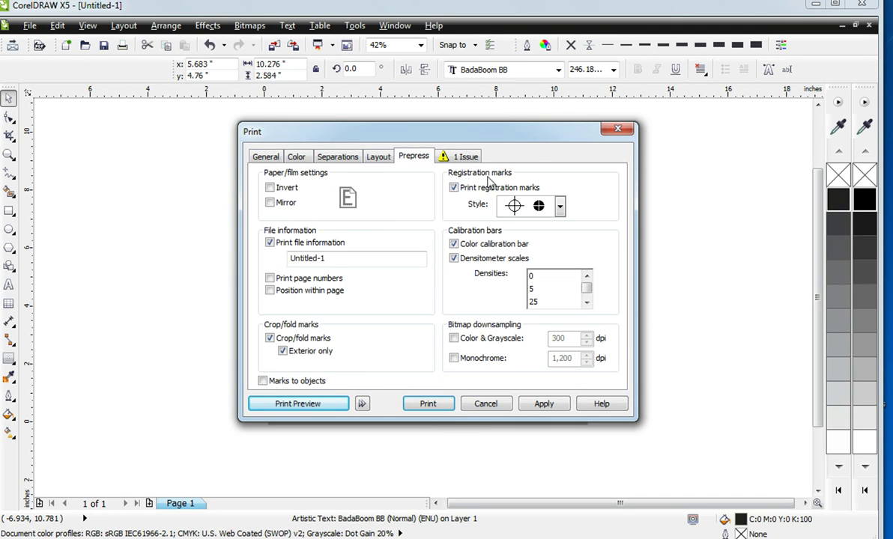